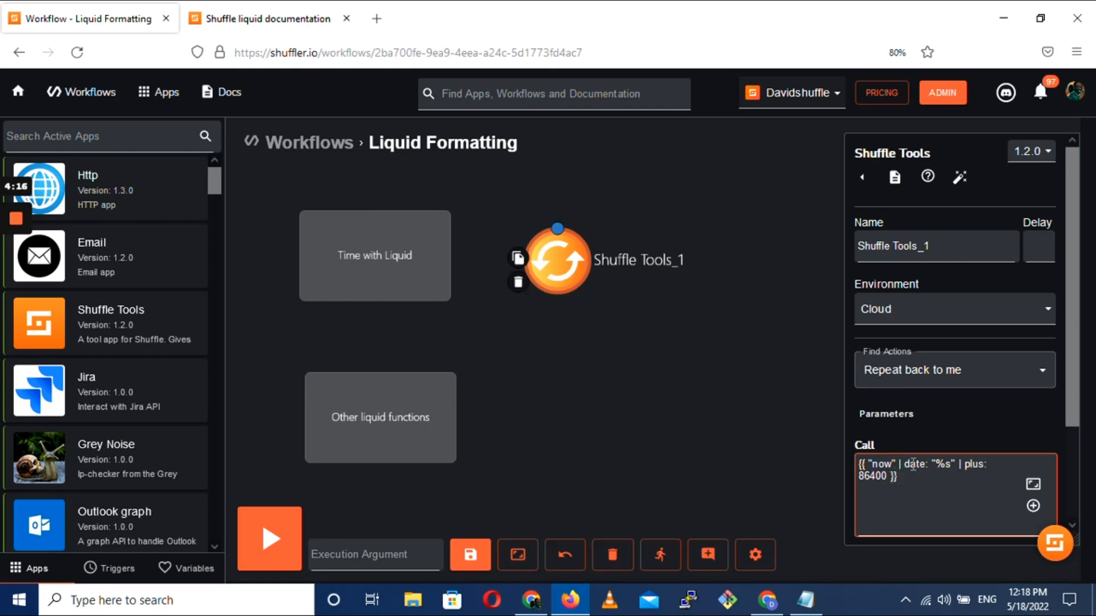
Run the workflow and highlight the Shuffle Tools_1 result in the execution info
{"action": "left_click", "coordinate": [281, 540]}
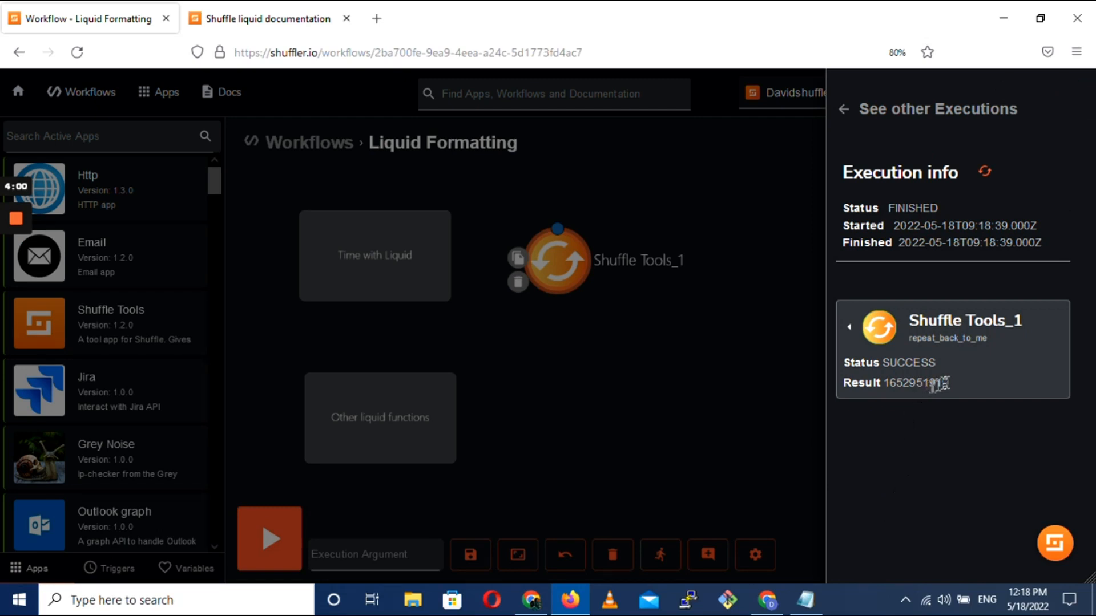
{"action": "left_click_drag", "start_coordinate": [950, 382], "coordinate": [887, 391]}
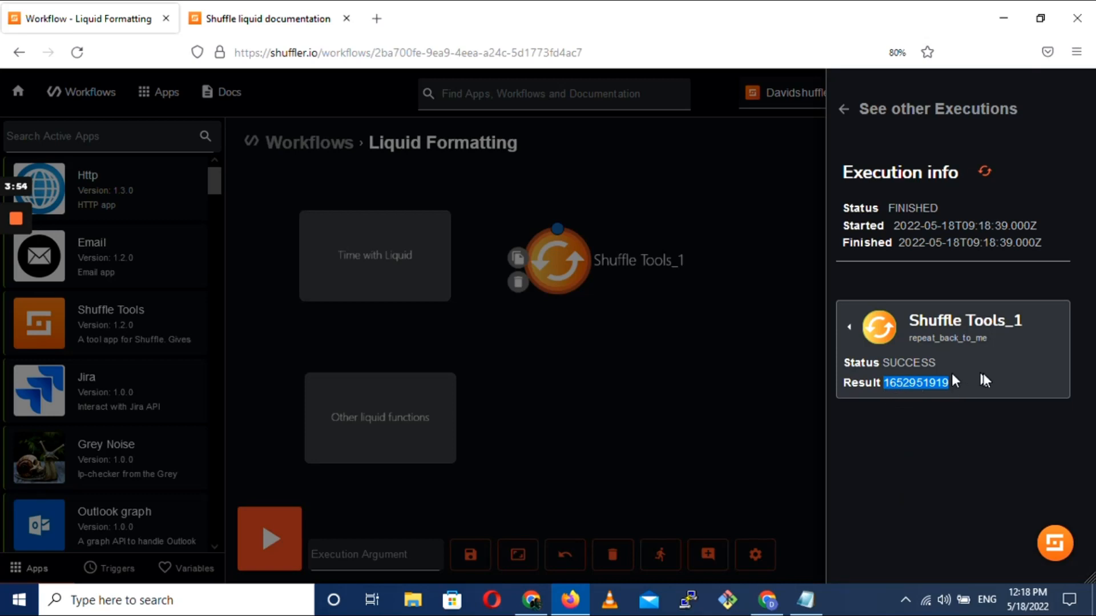
{"action": "left_click", "coordinate": [767, 387]}
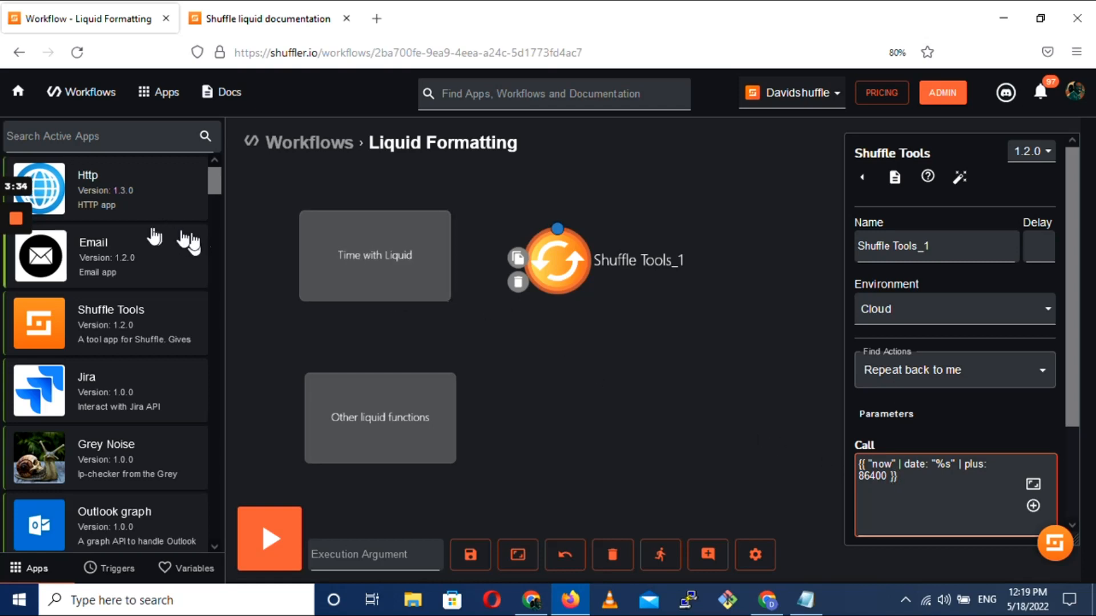
Add a second Shuffle Tools node linked after Shuffle Tools_1 and open the code editor for its Call parameter
{"action": "left_click_drag", "start_coordinate": [85, 325], "coordinate": [731, 324]}
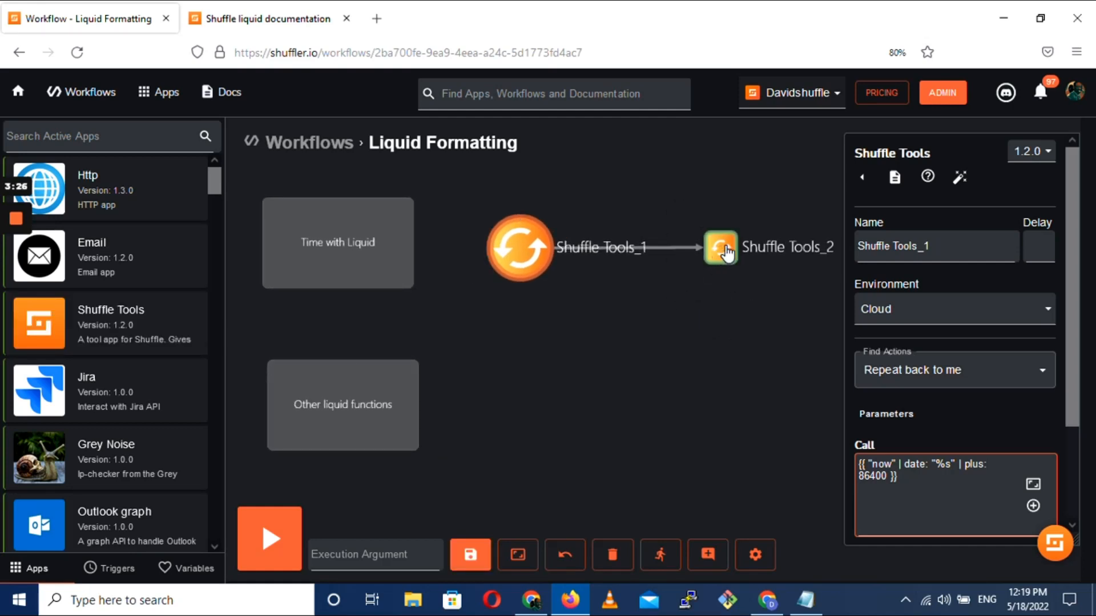
{"action": "left_click", "coordinate": [722, 255]}
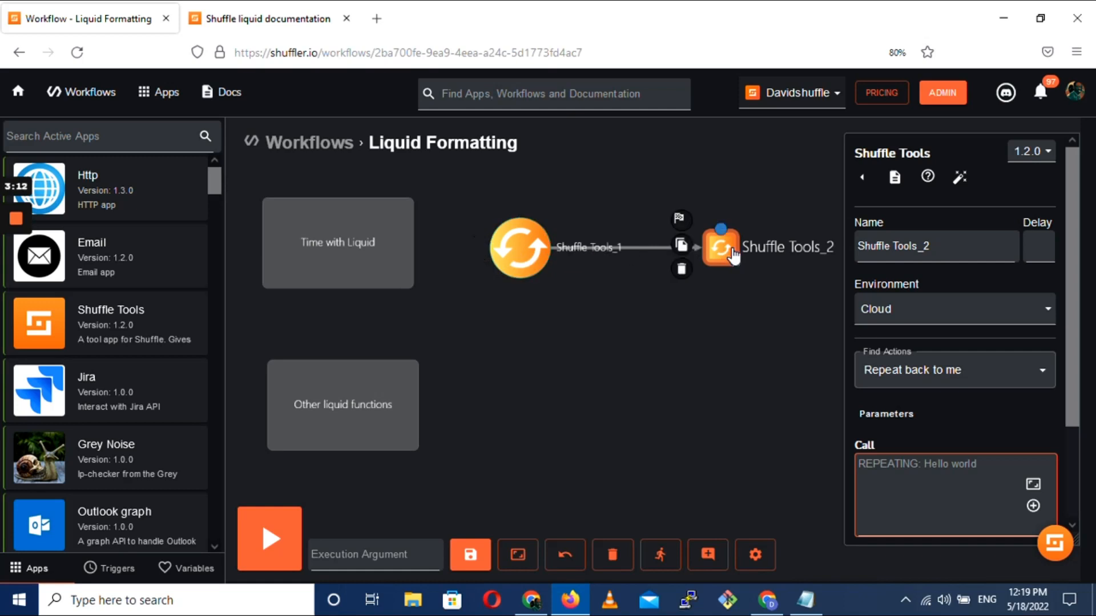
{"action": "left_click", "coordinate": [1033, 485]}
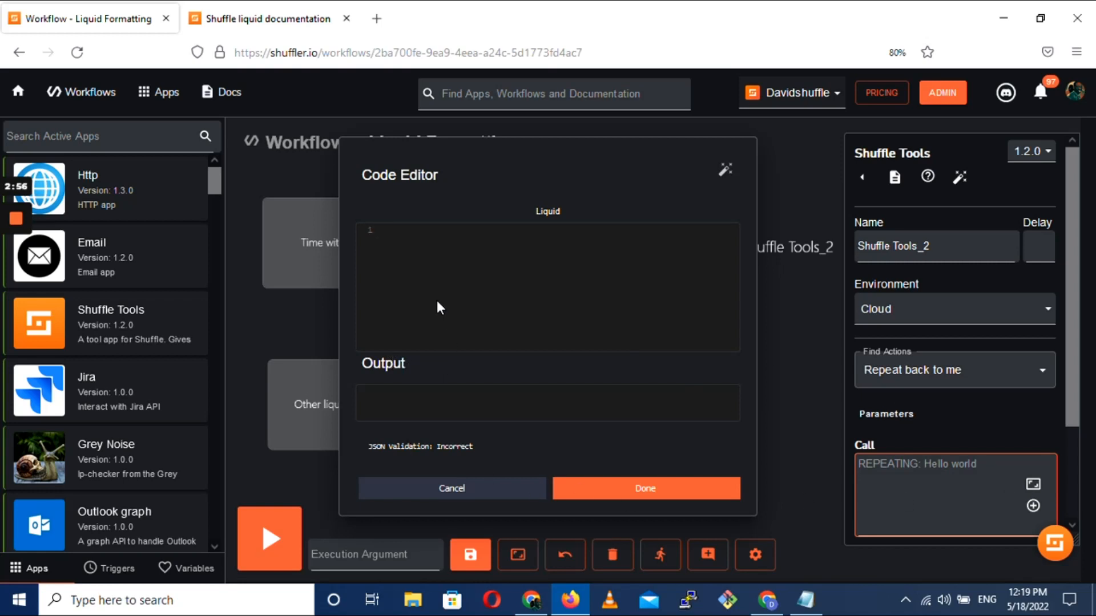
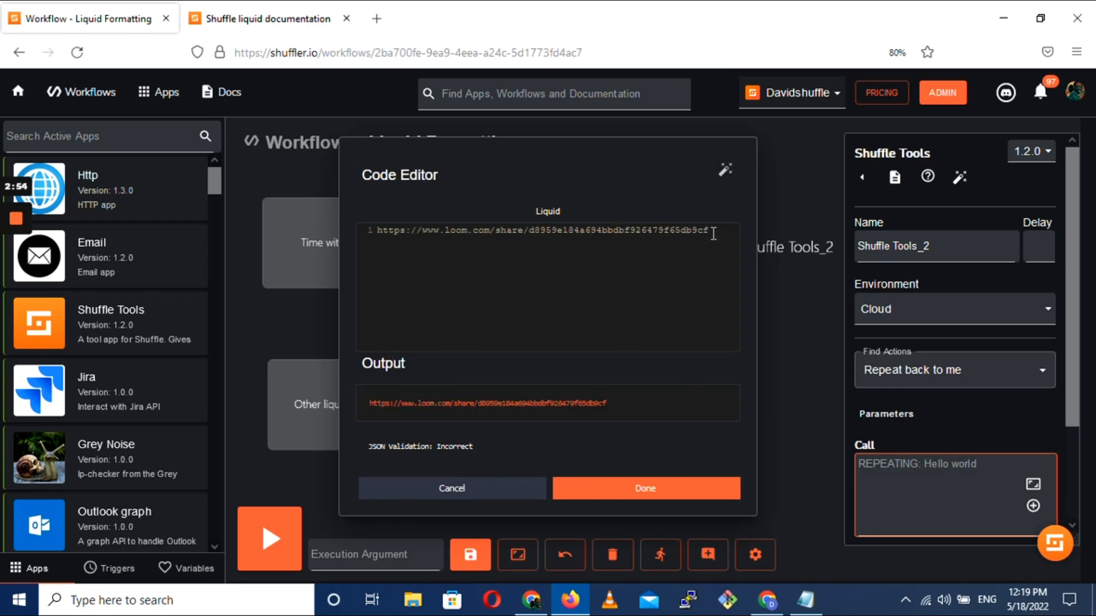
{"action": "left_click_drag", "start_coordinate": [709, 230], "coordinate": [375, 228]}
{"action": "key", "text": "BackSpace"}
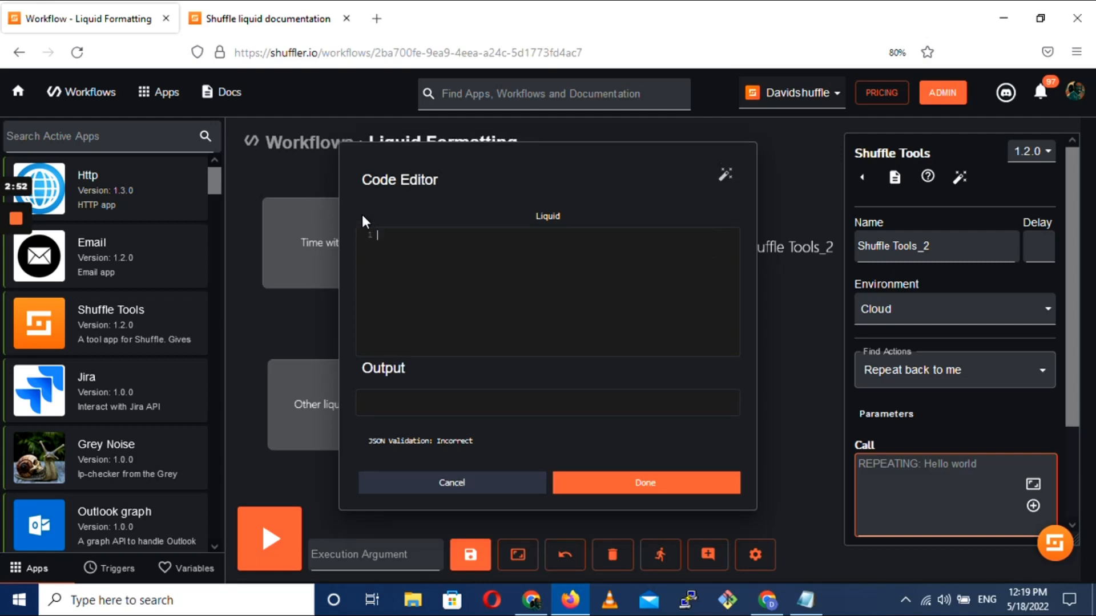
Copy the Python datetime script that converts $shuffle_tools_1 from Notepad into the Call code editor
{"action": "key", "text": "alt+Tab"}
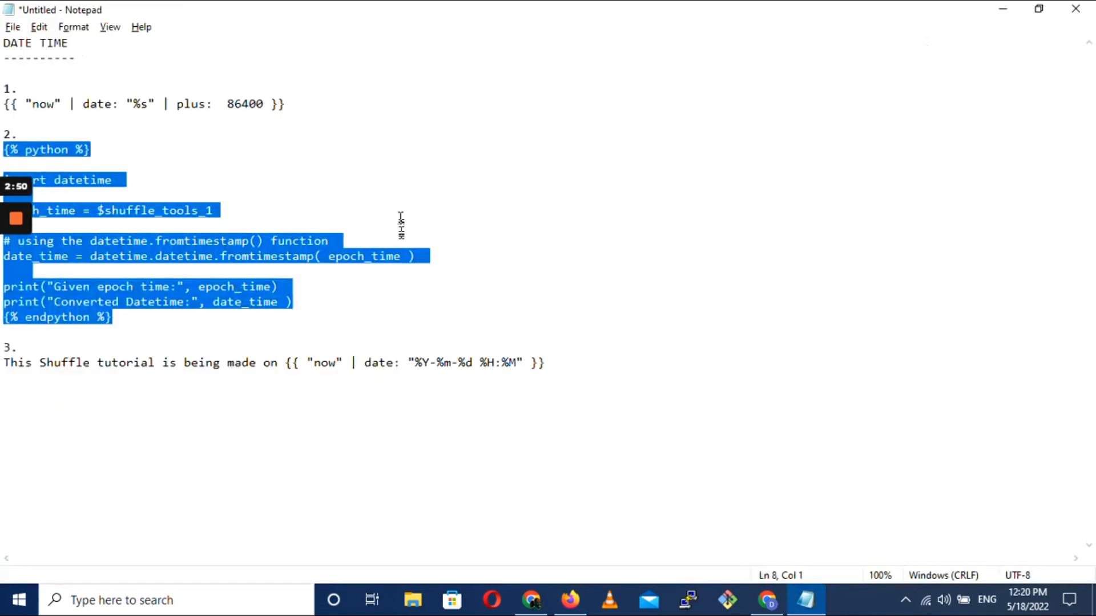
{"action": "key", "text": "alt+Tab"}
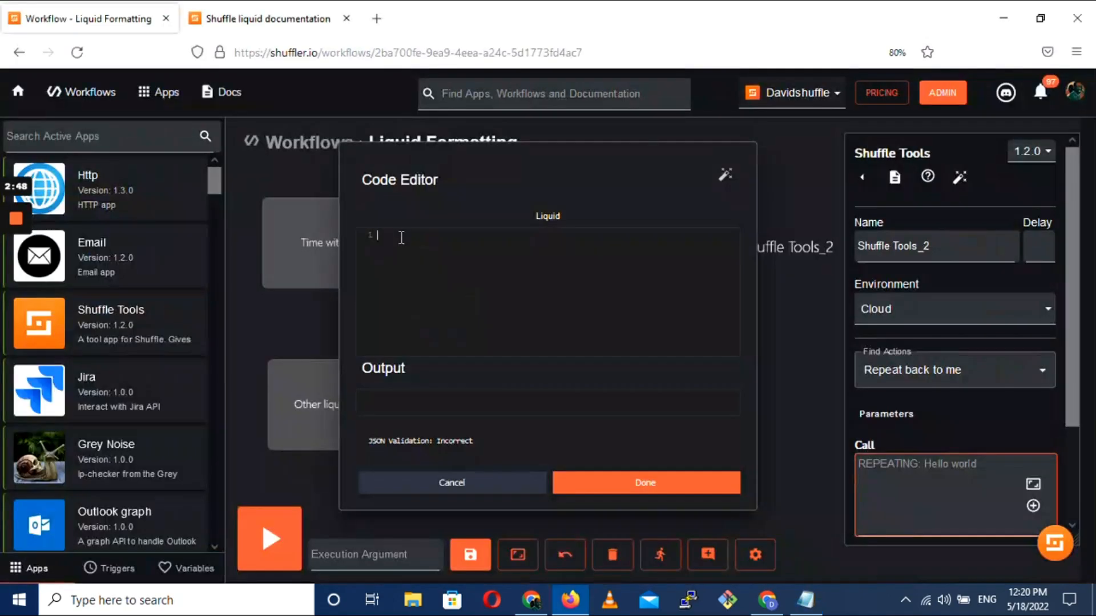
{"action": "type", "text": "{% python %}  import datetime  epoch_time = $shuffle_tools_1  # using the datetime.fromtimestamp() function date_time = datetime.datetime.fromtimestamp( epoch_time )  print(\"Given epoch time:\", epoch_time) print(\"Converted Datetime:\", date_time ) {% endpython %}"}
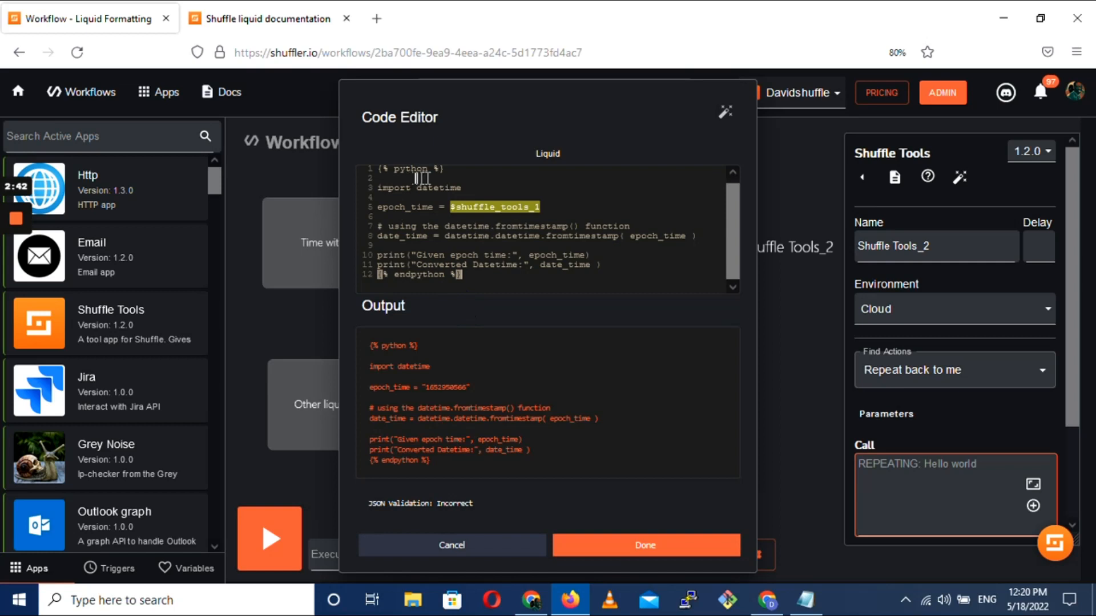
Add a blank line above the {% endpython %} tag and apply the script to Shuffle Tools_2's Call parameter
{"action": "left_click", "coordinate": [442, 171]}
{"action": "left_click_drag", "start_coordinate": [442, 171], "coordinate": [368, 170]}
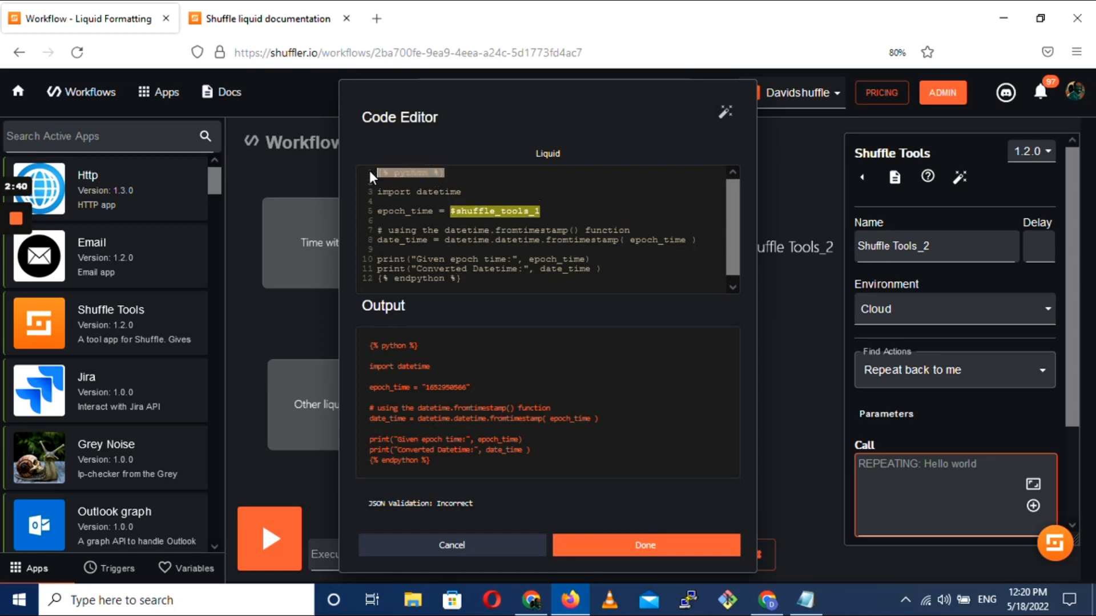
{"action": "left_click", "coordinate": [393, 180]}
{"action": "scroll", "coordinate": [455, 178], "scroll_direction": "down", "scroll_amount": 1}
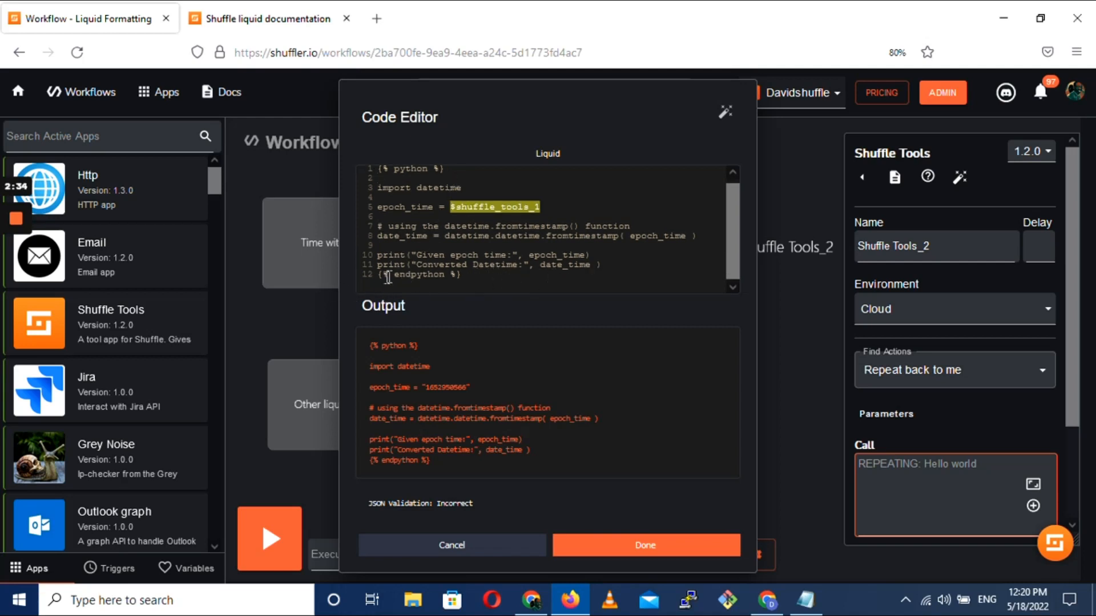
{"action": "left_click", "coordinate": [615, 268]}
{"action": "key", "text": "Return"}
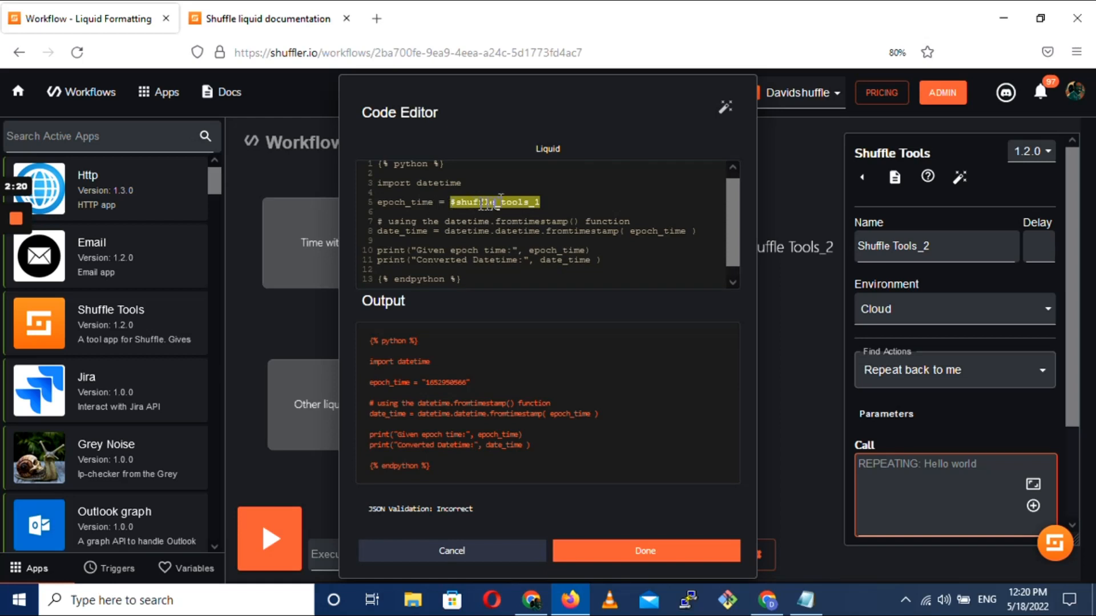
{"action": "left_click_drag", "start_coordinate": [418, 116], "coordinate": [412, 117]}
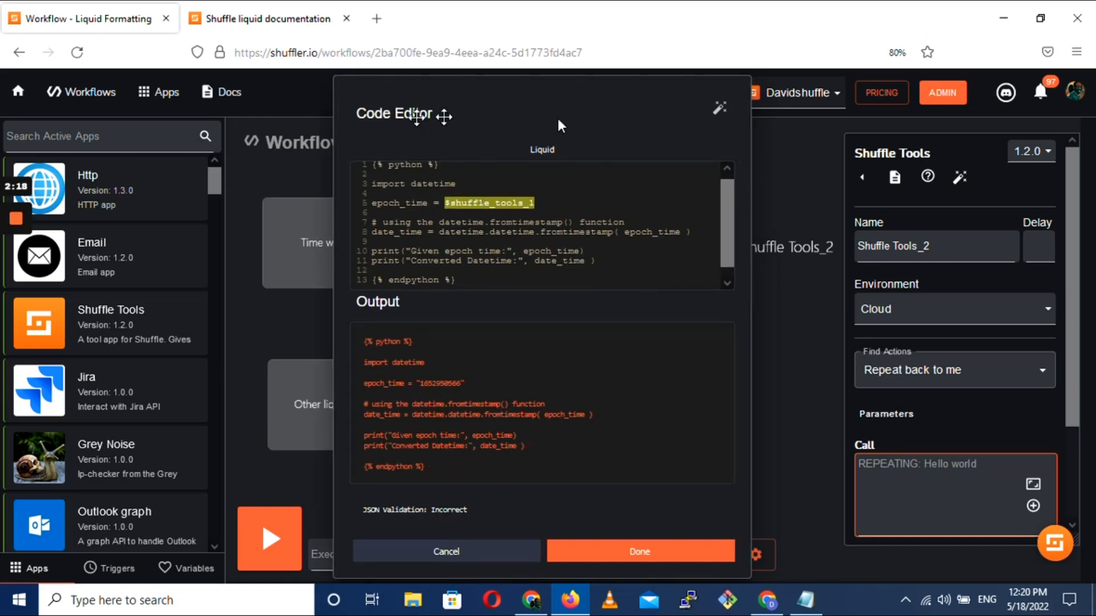
{"action": "left_click_drag", "start_coordinate": [558, 125], "coordinate": [734, 114]}
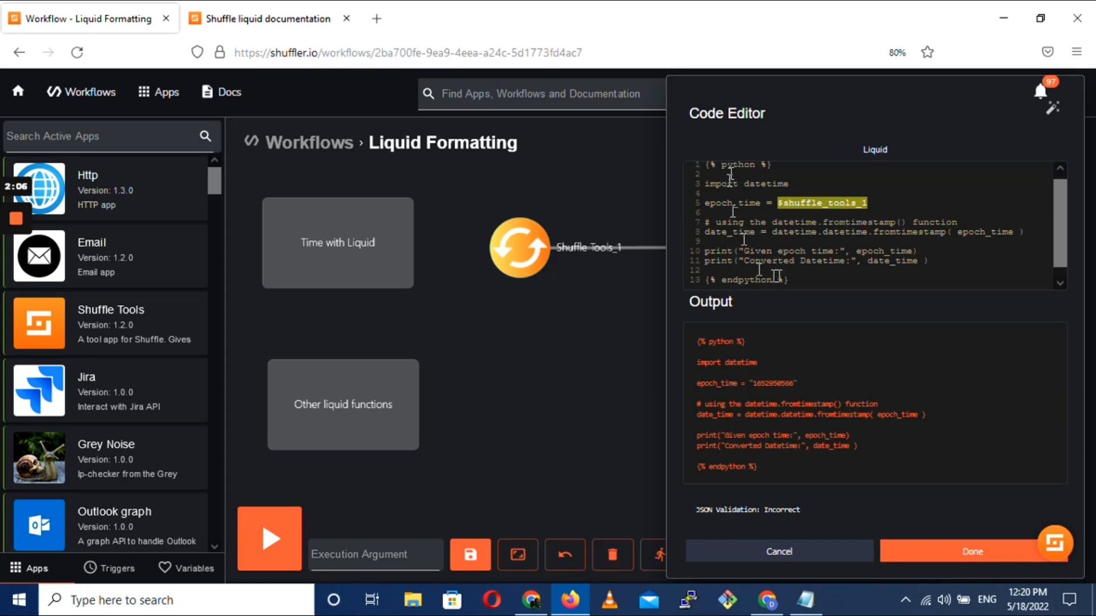
{"action": "left_click_drag", "start_coordinate": [710, 124], "coordinate": [261, 117]}
{"action": "left_click", "coordinate": [524, 548]}
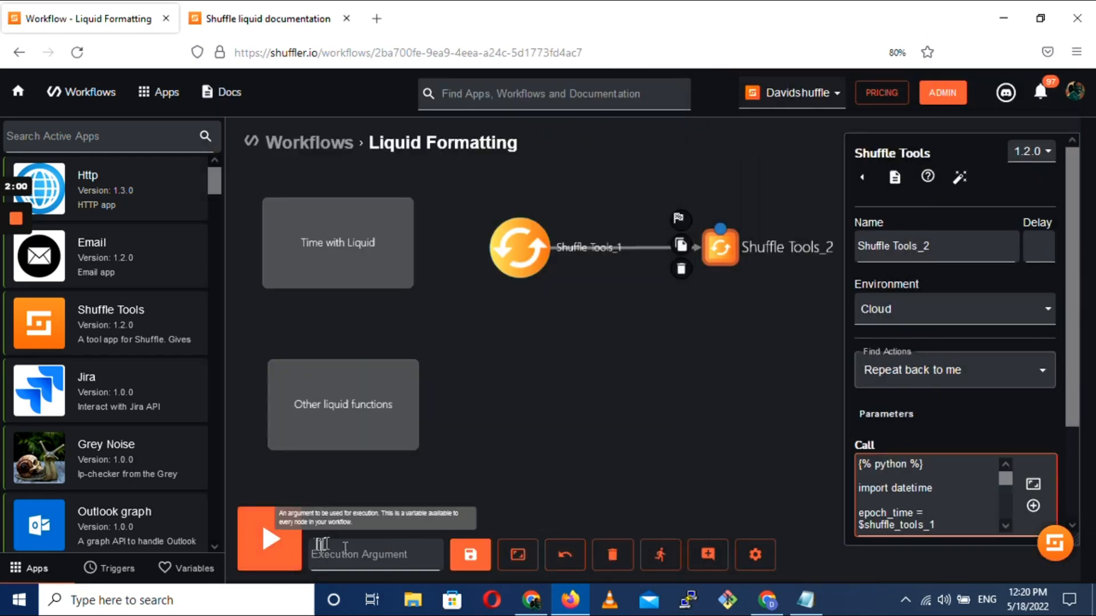
Run the workflow again and expand the Shuffle Tools_2 result
{"action": "left_click", "coordinate": [267, 541]}
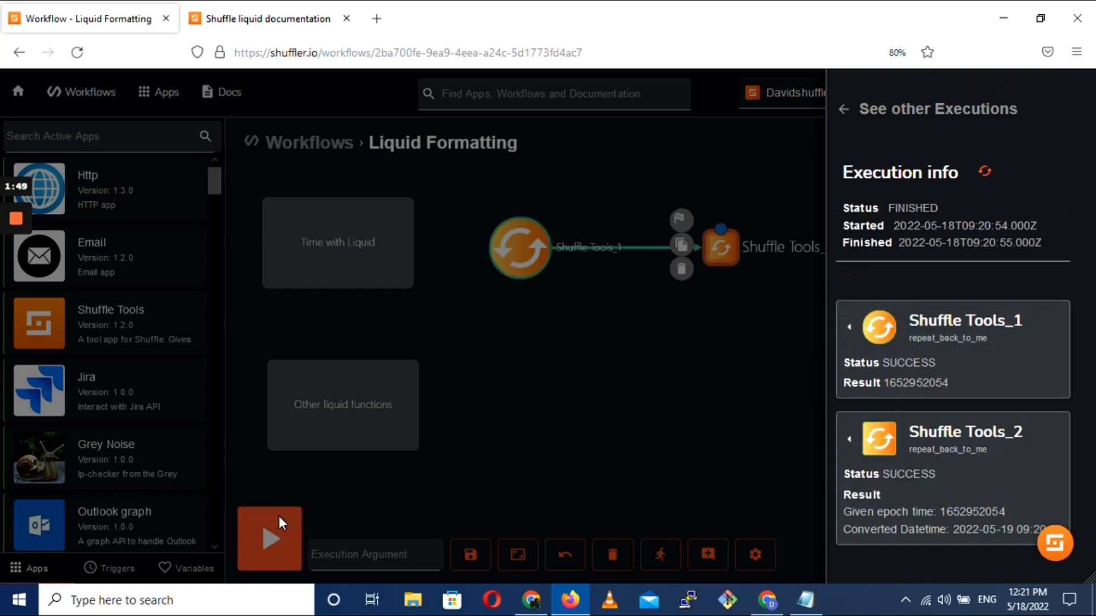
{"action": "left_click", "coordinate": [850, 439]}
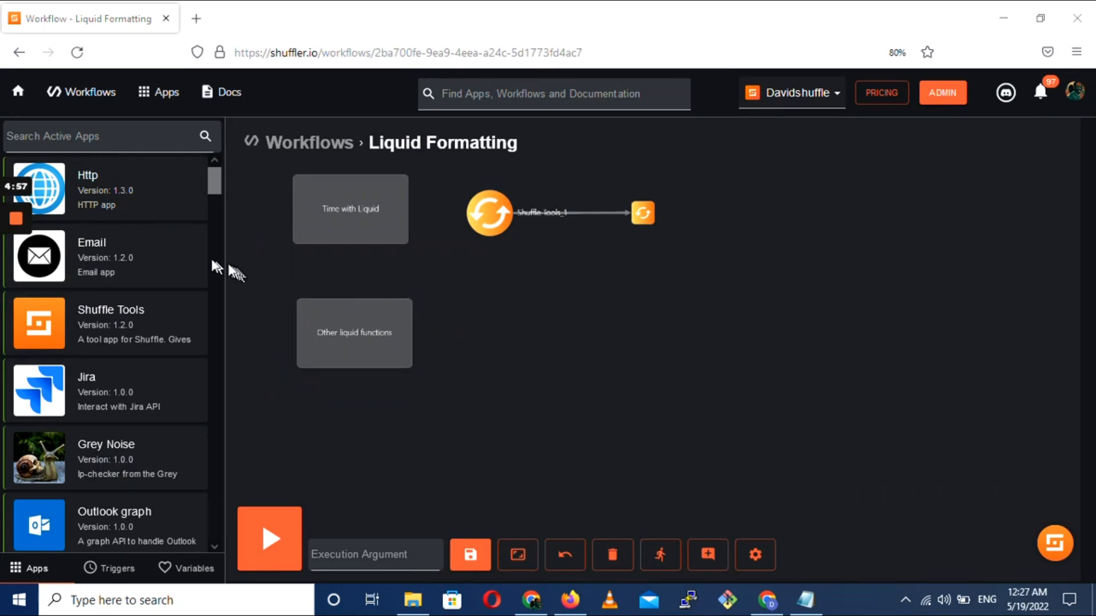
Find the Outlook owa app with "outl", place it beside the "Other liquid functions" note and make it the start node
{"action": "left_click", "coordinate": [76, 143]}
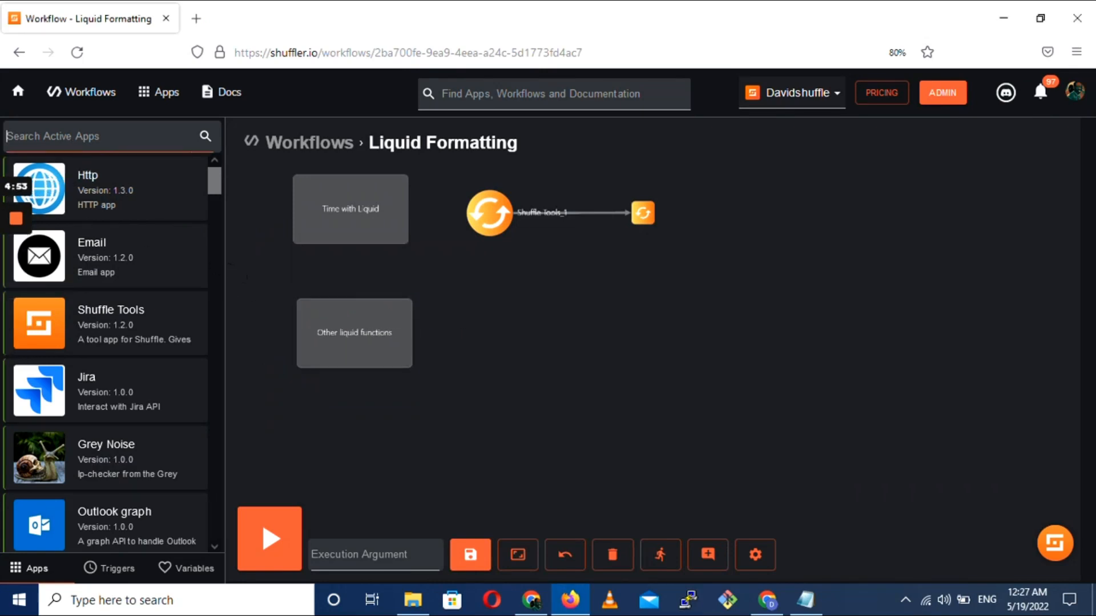
{"action": "type", "text": "outl"}
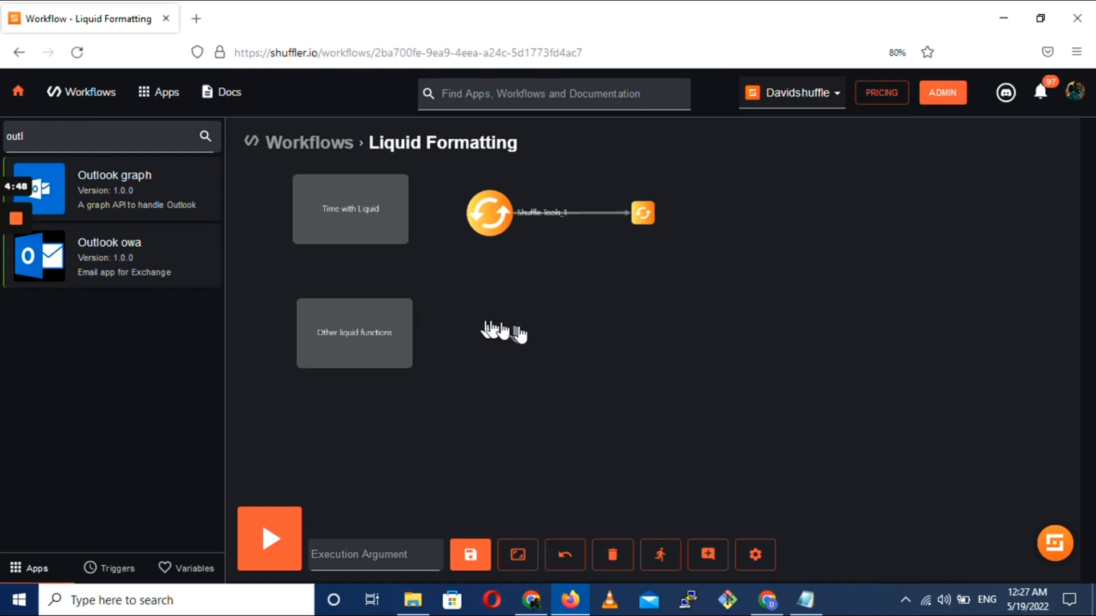
{"action": "left_click_drag", "start_coordinate": [499, 330], "coordinate": [503, 332]}
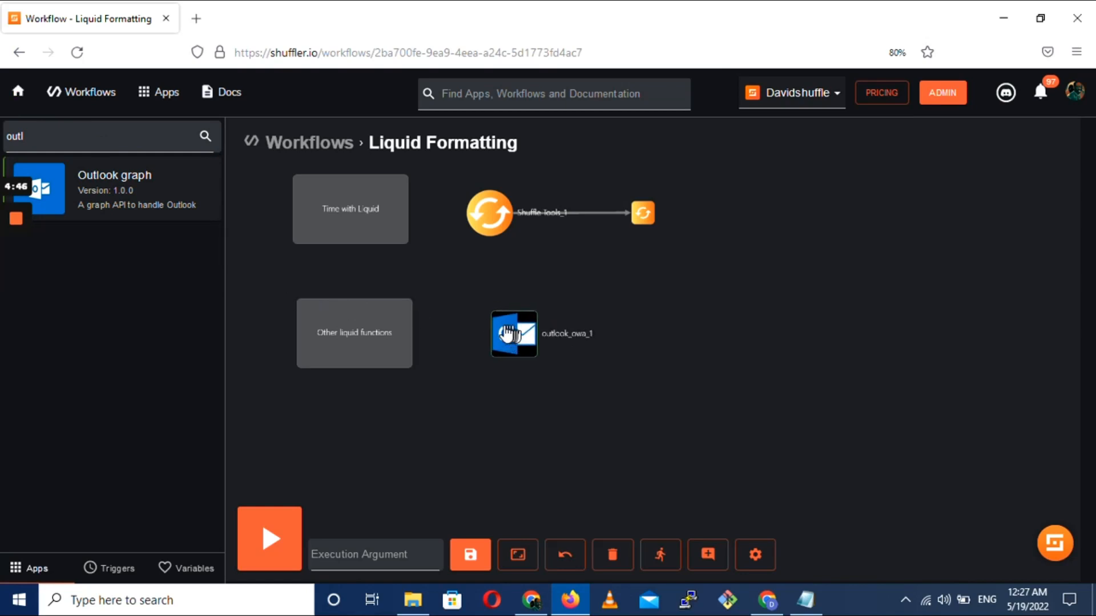
{"action": "left_click", "coordinate": [483, 313]}
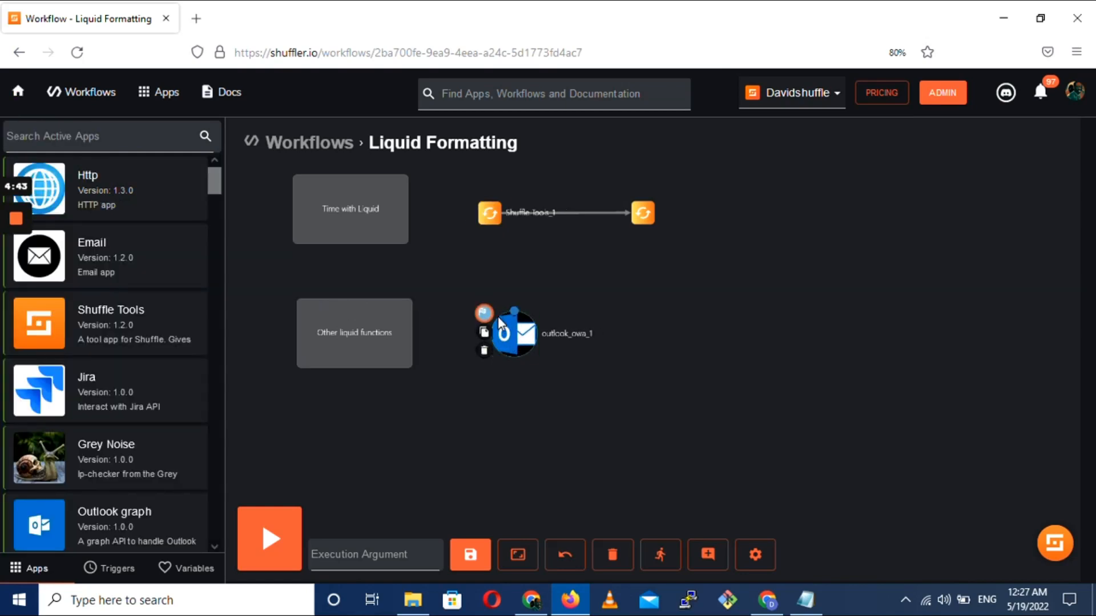
Configure the outlook_owa_1 node with the Get emails action, folder name inbox and an amount of 1
{"action": "left_click", "coordinate": [505, 334]}
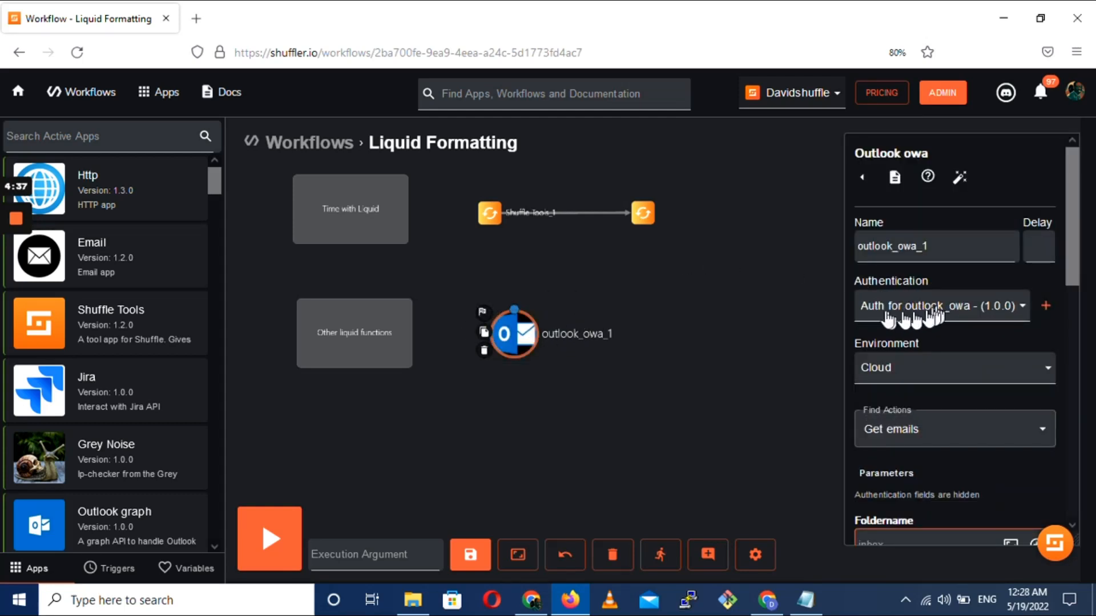
{"action": "scroll", "coordinate": [946, 320], "scroll_direction": "down", "scroll_amount": 2}
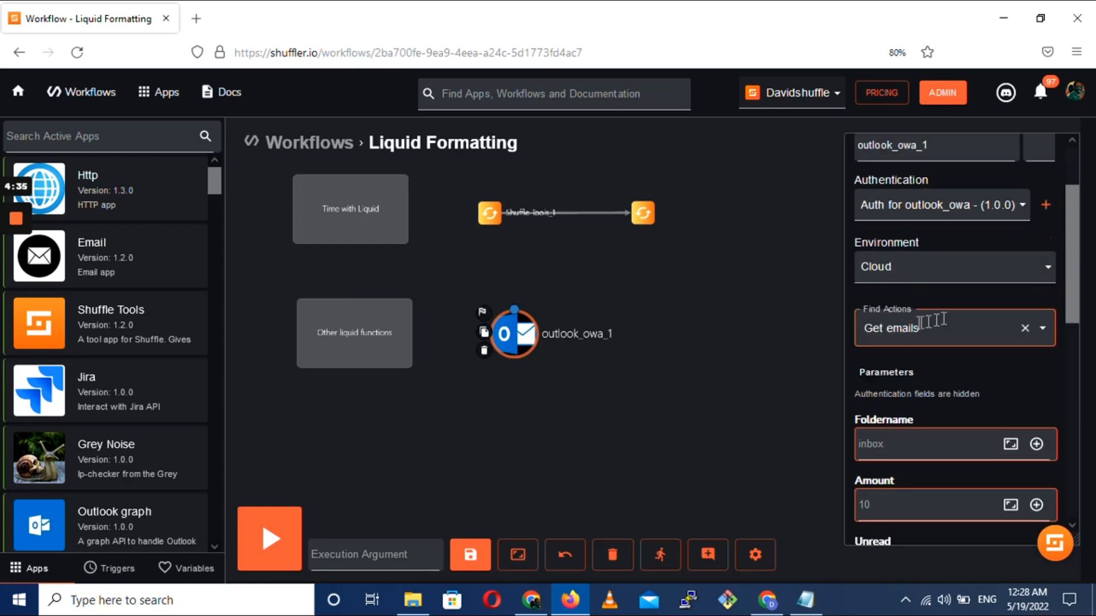
{"action": "left_click", "coordinate": [926, 328]}
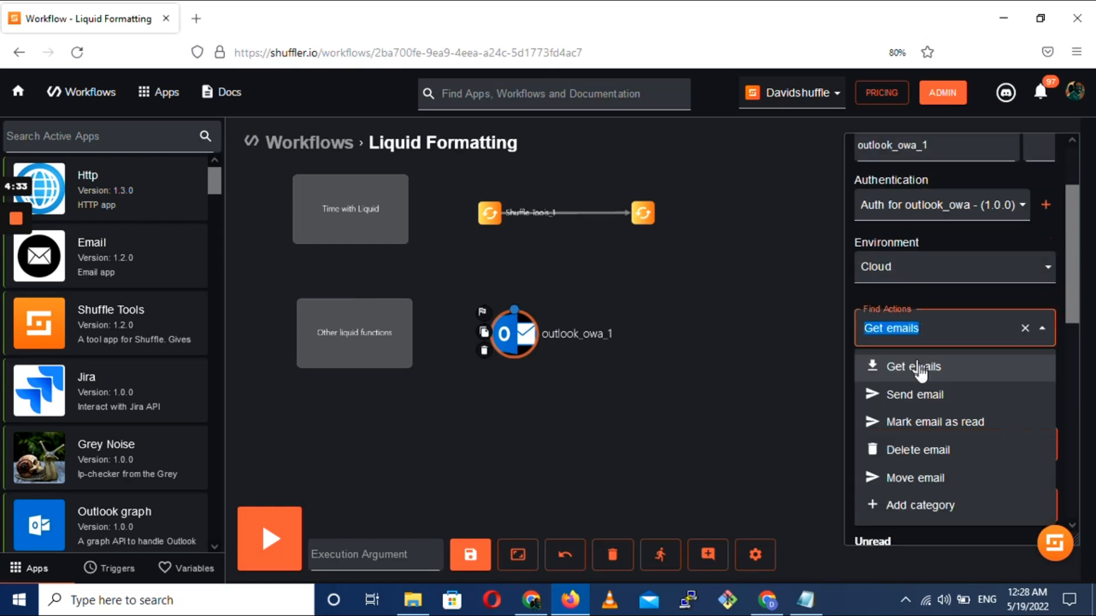
{"action": "left_click", "coordinate": [919, 374]}
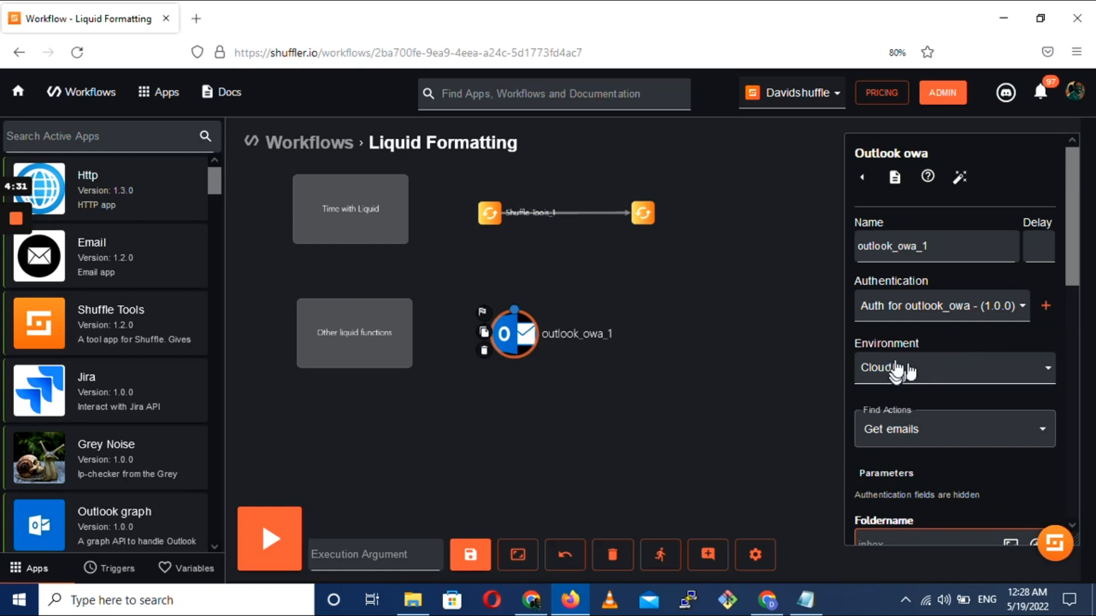
{"action": "scroll", "coordinate": [911, 394], "scroll_direction": "down", "scroll_amount": 4}
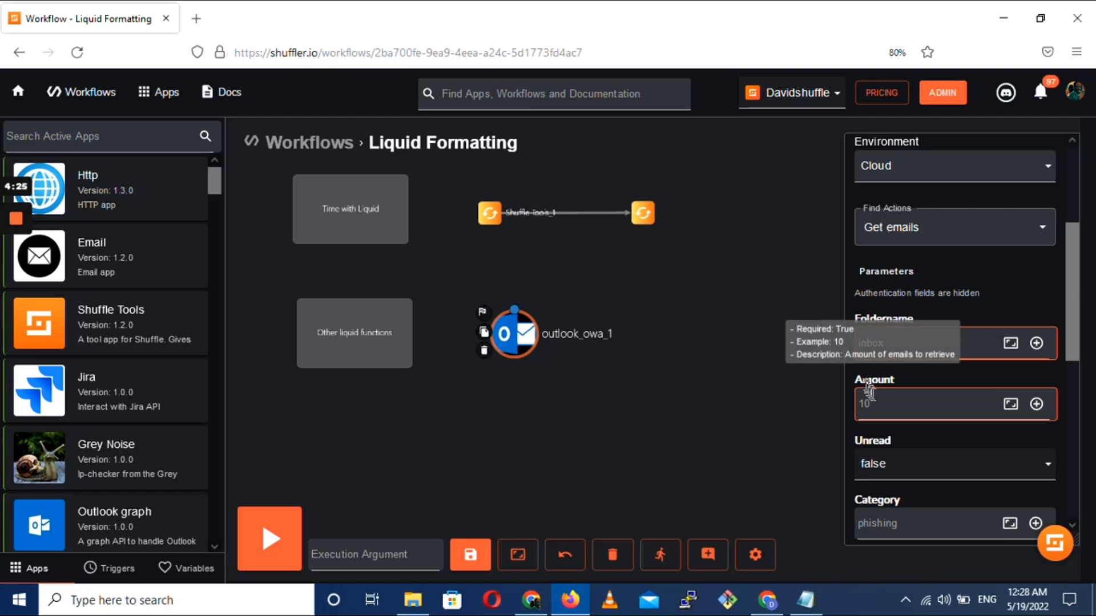
{"action": "left_click", "coordinate": [873, 402]}
{"action": "type", "text": "1"}
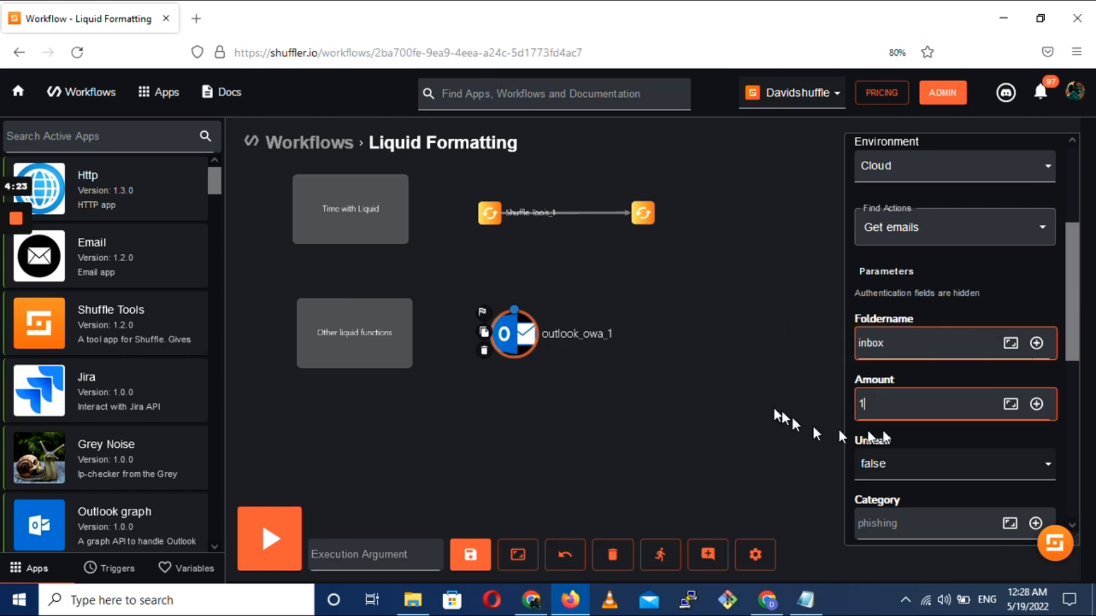
Set both Unread and Include raw body to true for the outlook_owa_1 node
{"action": "scroll", "coordinate": [890, 405], "scroll_direction": "down", "scroll_amount": 2}
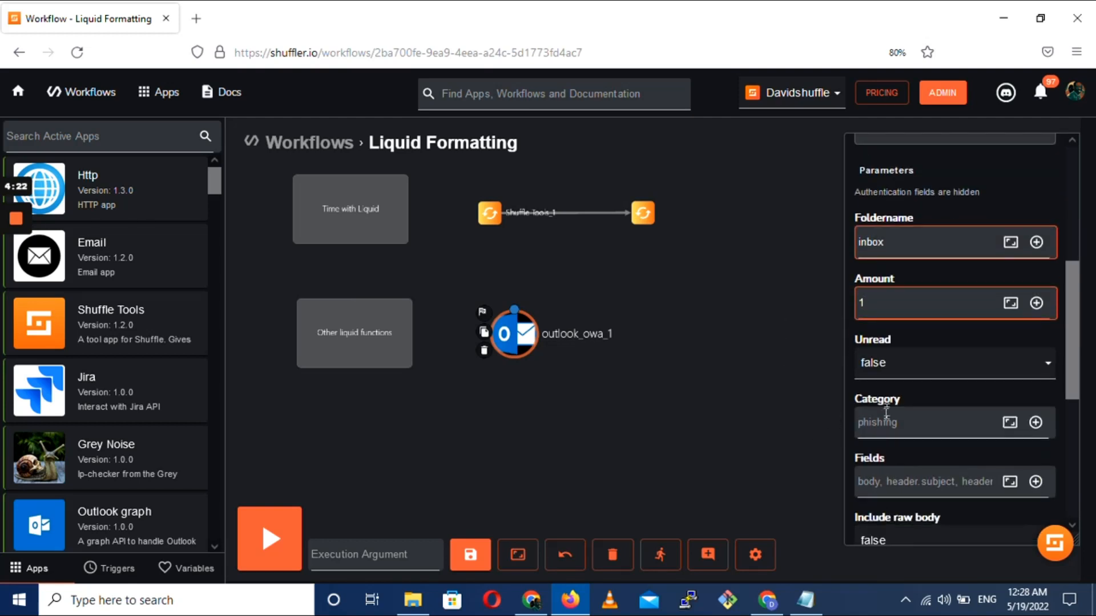
{"action": "left_click", "coordinate": [895, 368]}
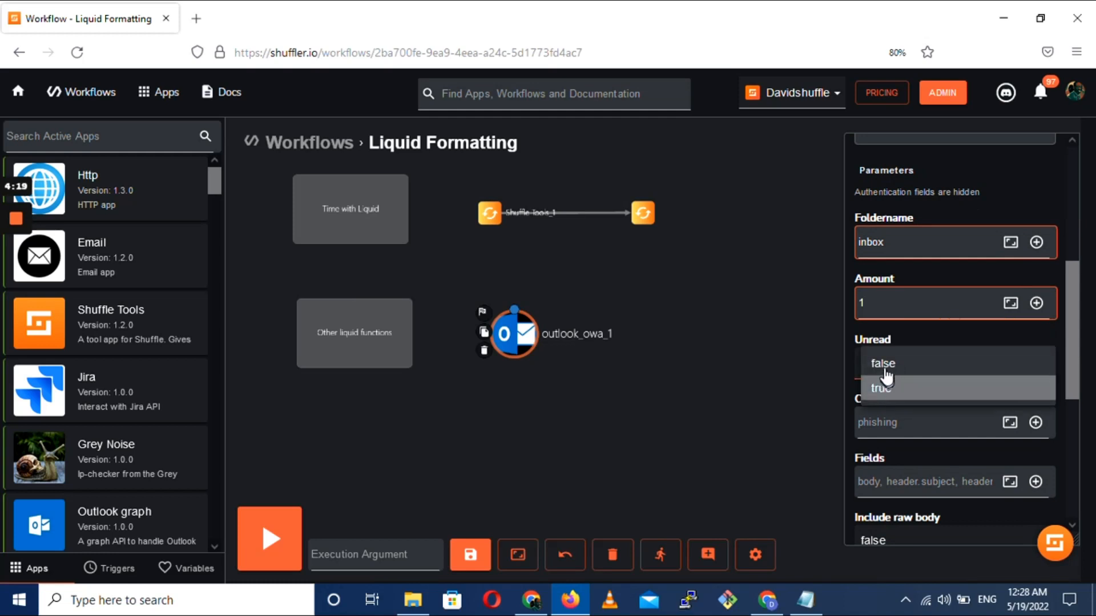
{"action": "left_click", "coordinate": [883, 366]}
{"action": "scroll", "coordinate": [889, 364], "scroll_direction": "down", "scroll_amount": 2}
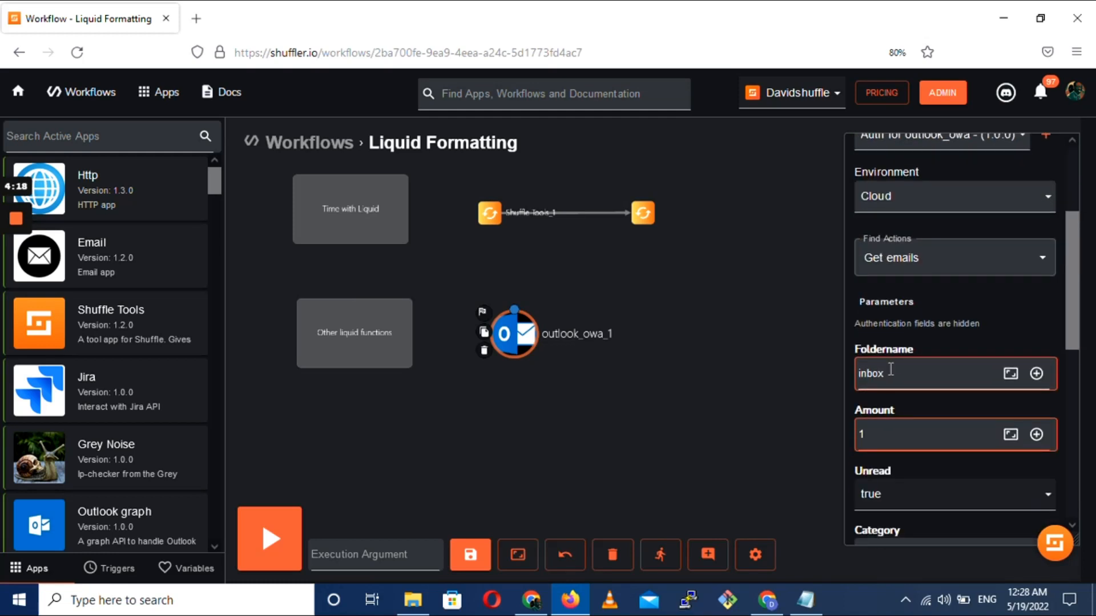
{"action": "scroll", "coordinate": [888, 368], "scroll_direction": "down", "scroll_amount": 3}
{"action": "scroll", "coordinate": [889, 371], "scroll_direction": "down", "scroll_amount": 3}
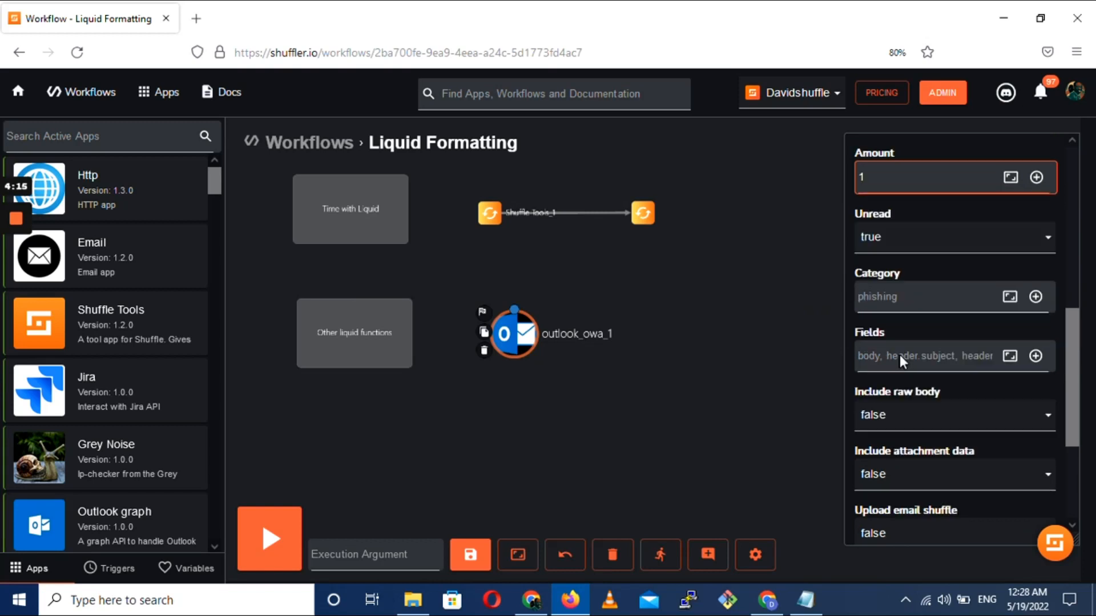
{"action": "left_click", "coordinate": [894, 369]}
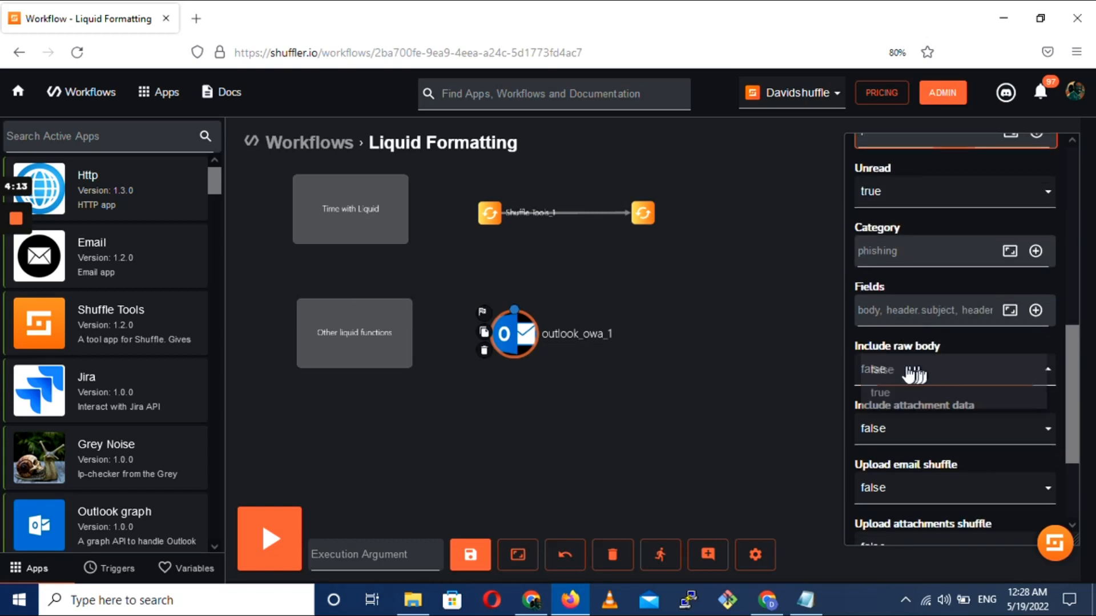
{"action": "left_click", "coordinate": [883, 389]}
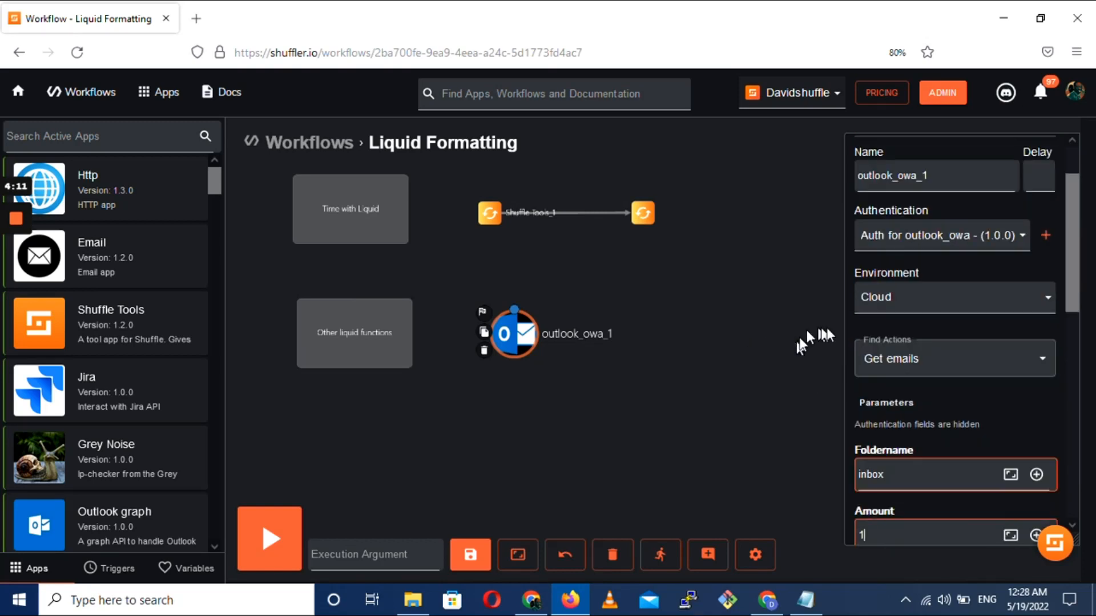
Run the workflow and expand the outlook_owa_1 result down to the fields of the first message
{"action": "left_click", "coordinate": [269, 539]}
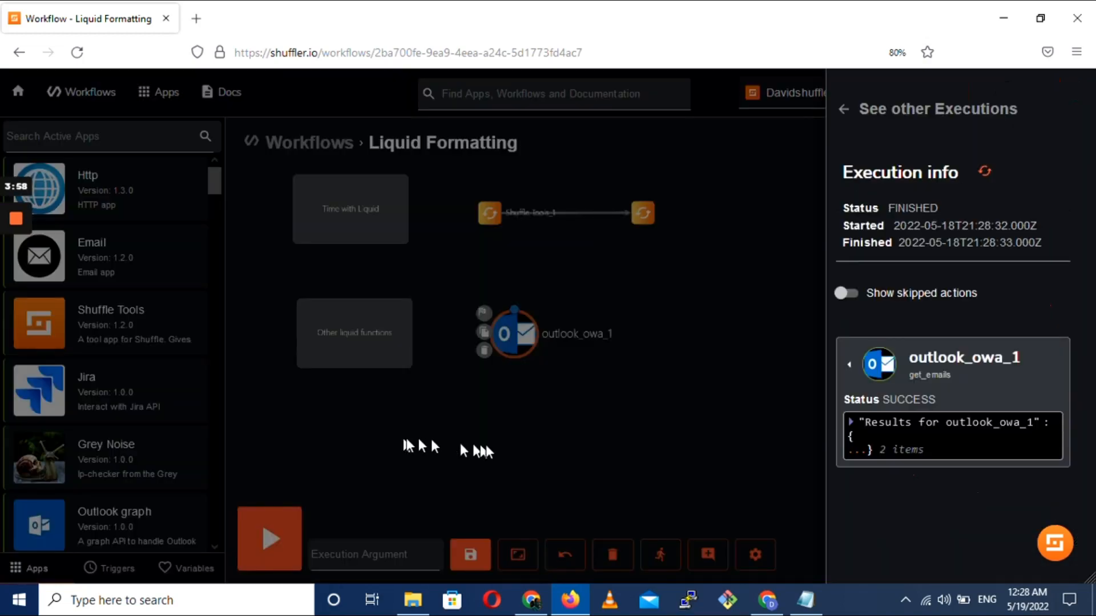
{"action": "left_click", "coordinate": [855, 452]}
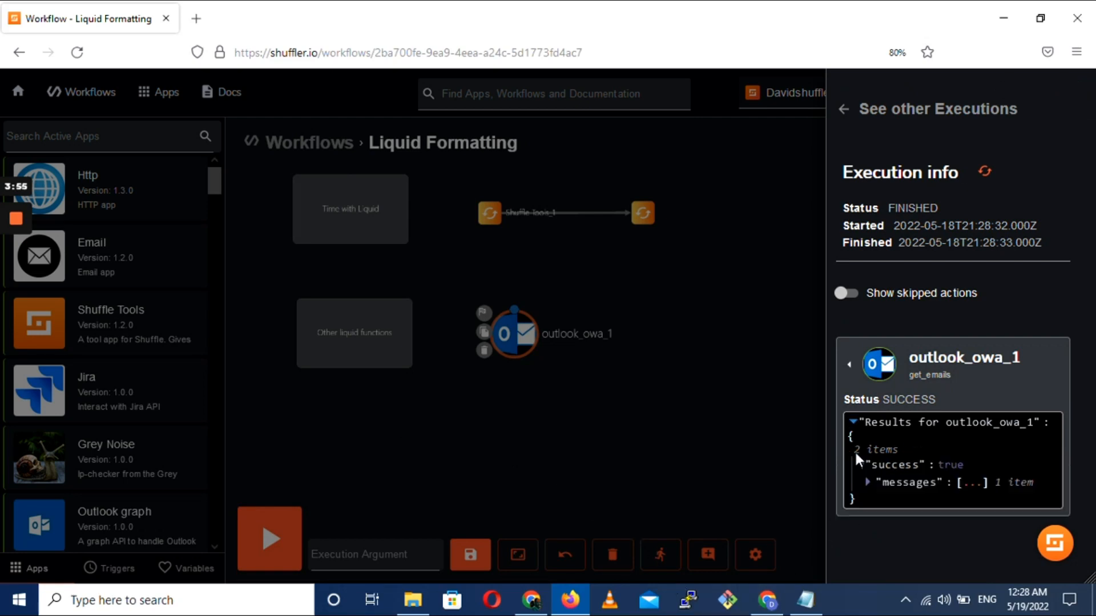
{"action": "left_click", "coordinate": [971, 483]}
{"action": "left_click", "coordinate": [926, 498]}
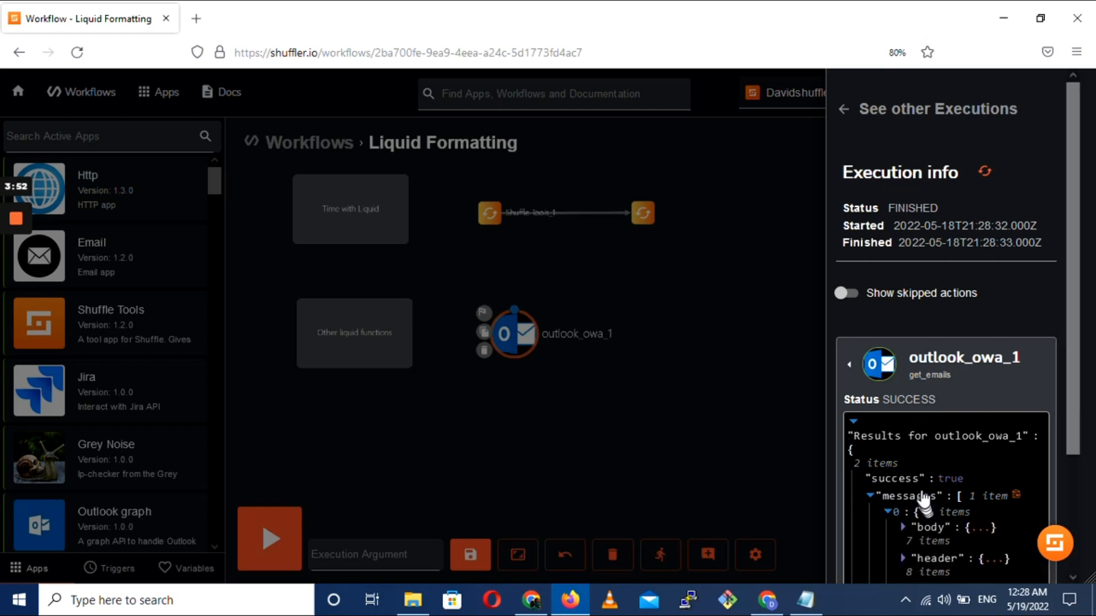
{"action": "scroll", "coordinate": [922, 497], "scroll_direction": "down", "scroll_amount": 3}
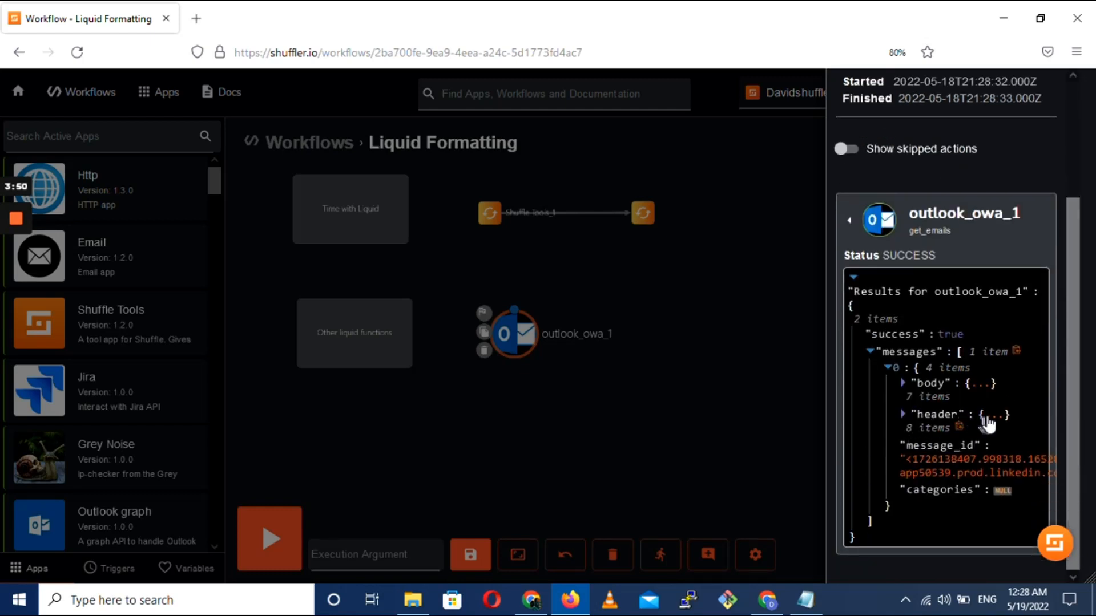
Expand the message's header in the outlook_owa_1 result and copy the JSON path of its subject
{"action": "left_click", "coordinate": [990, 424]}
{"action": "scroll", "coordinate": [959, 417], "scroll_direction": "down", "scroll_amount": 2}
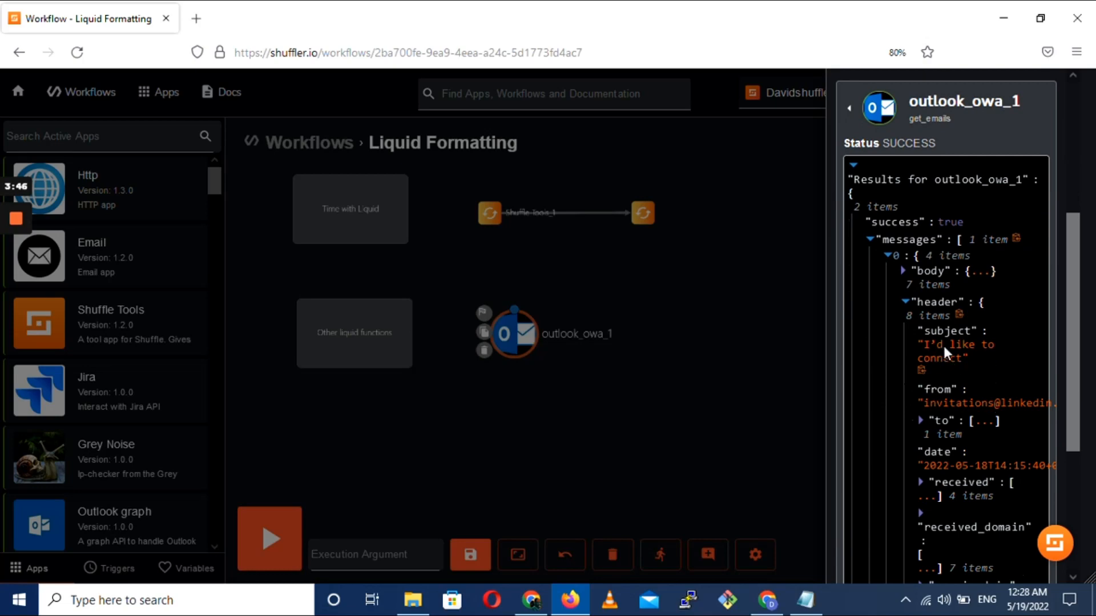
{"action": "left_click", "coordinate": [937, 356]}
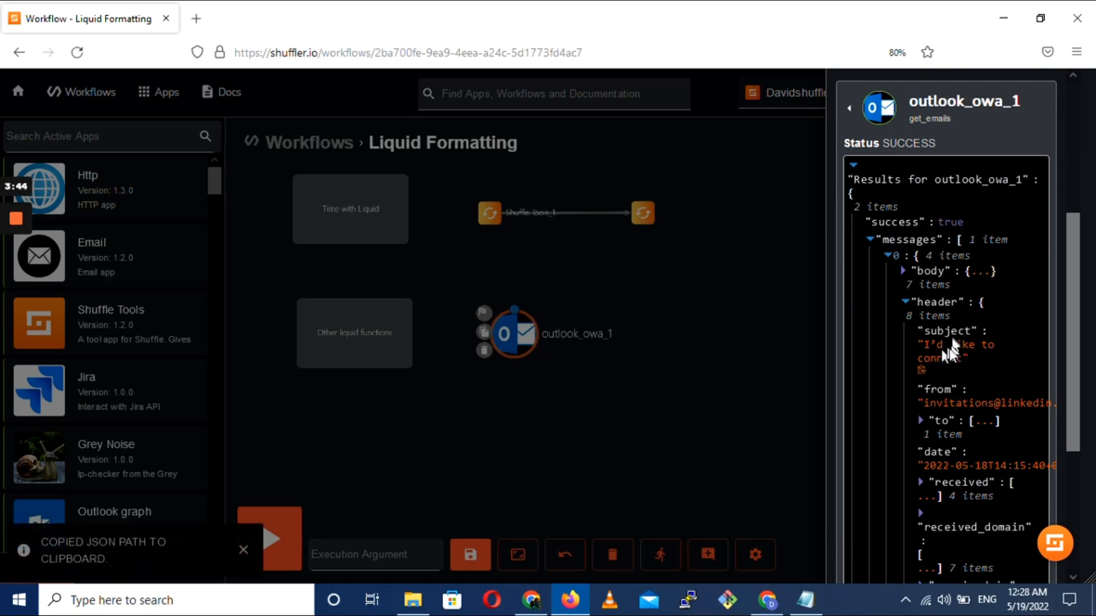
Close the execution results, place a Jira app beside the outlook_owa_1 node and connect outlook_owa_1 to it
{"action": "left_click", "coordinate": [525, 349]}
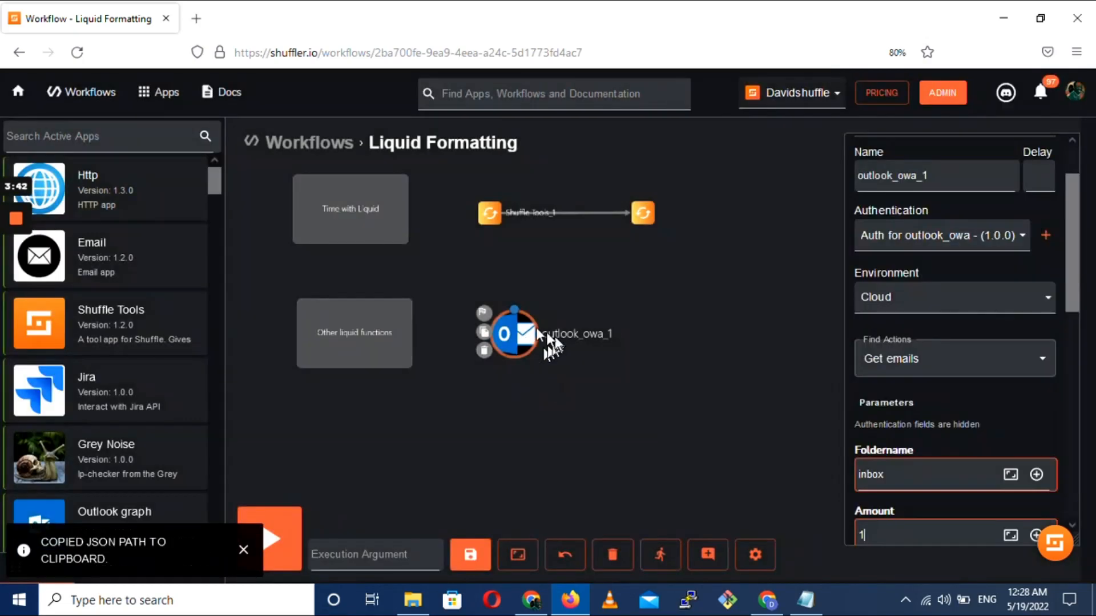
{"action": "left_click_drag", "start_coordinate": [84, 398], "coordinate": [566, 398]}
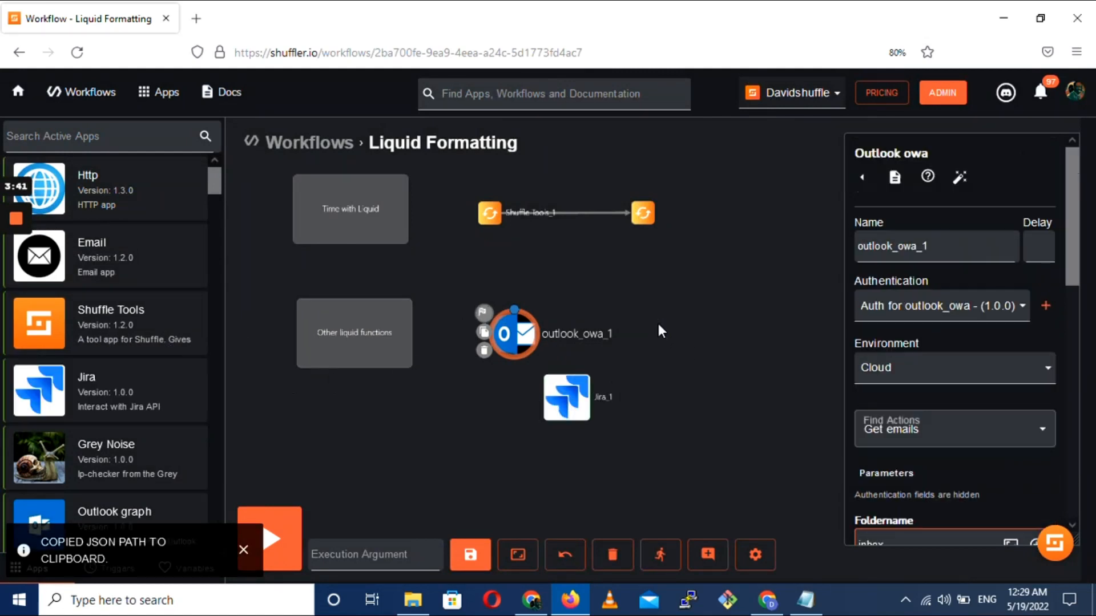
{"action": "left_click_drag", "start_coordinate": [563, 397], "coordinate": [683, 337]}
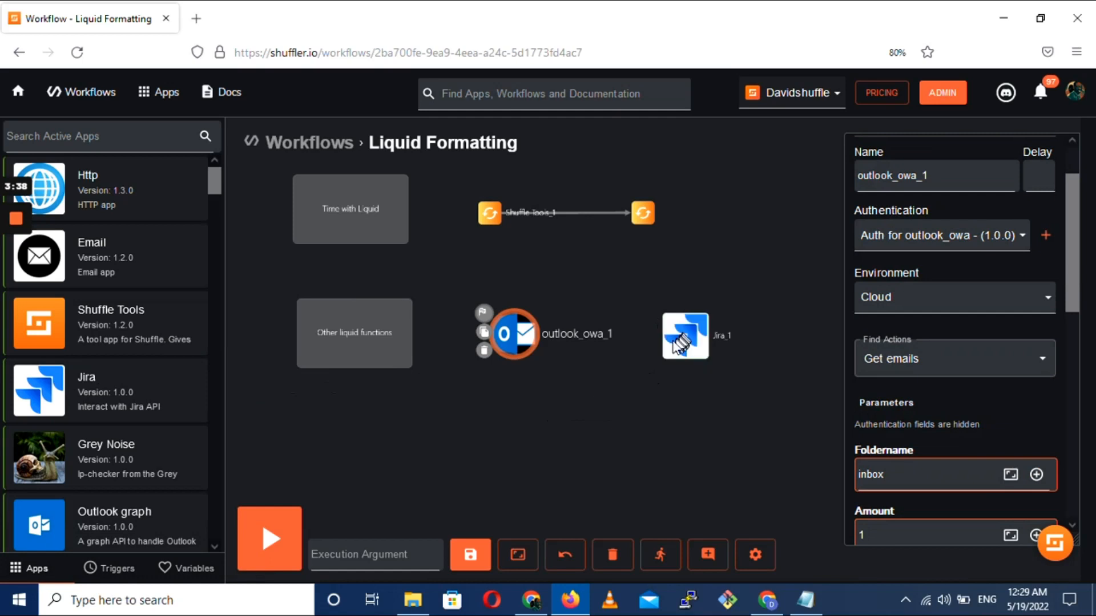
{"action": "left_click_drag", "start_coordinate": [514, 311], "coordinate": [678, 339]}
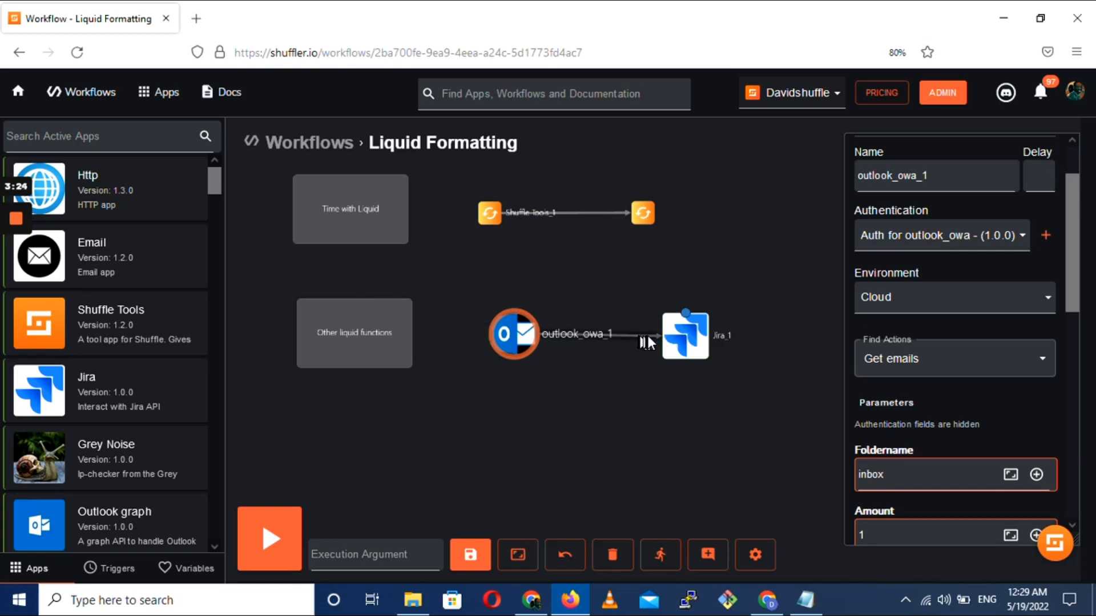
Start a new condition on the outlook_owa_1 to Jira_1 branch, with an opening Liquid bracket and the copied subject path as source
{"action": "left_click", "coordinate": [597, 335]}
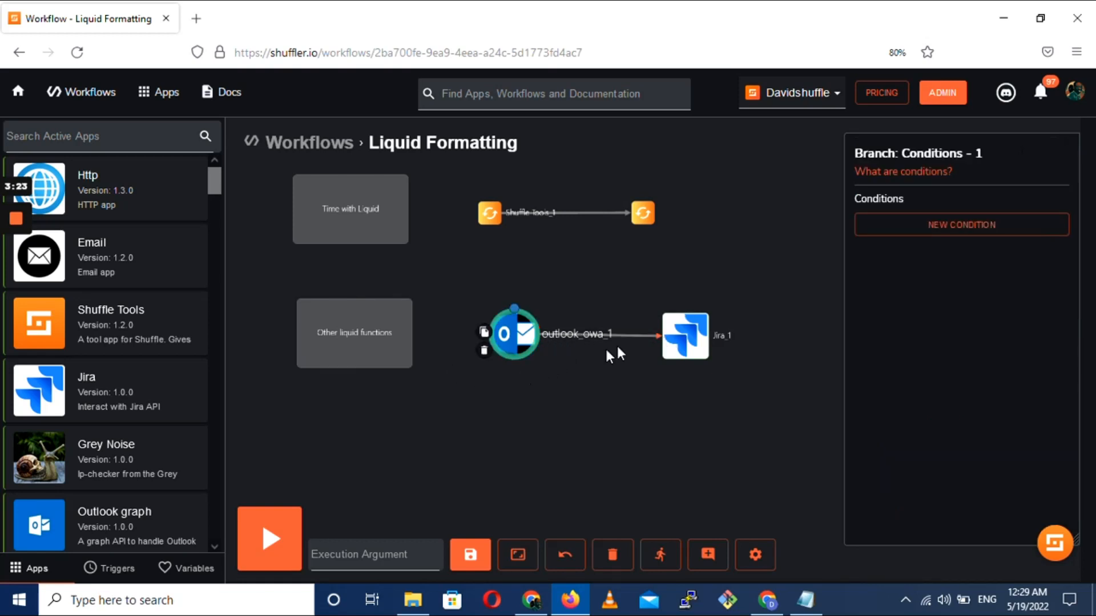
{"action": "left_click", "coordinate": [882, 237]}
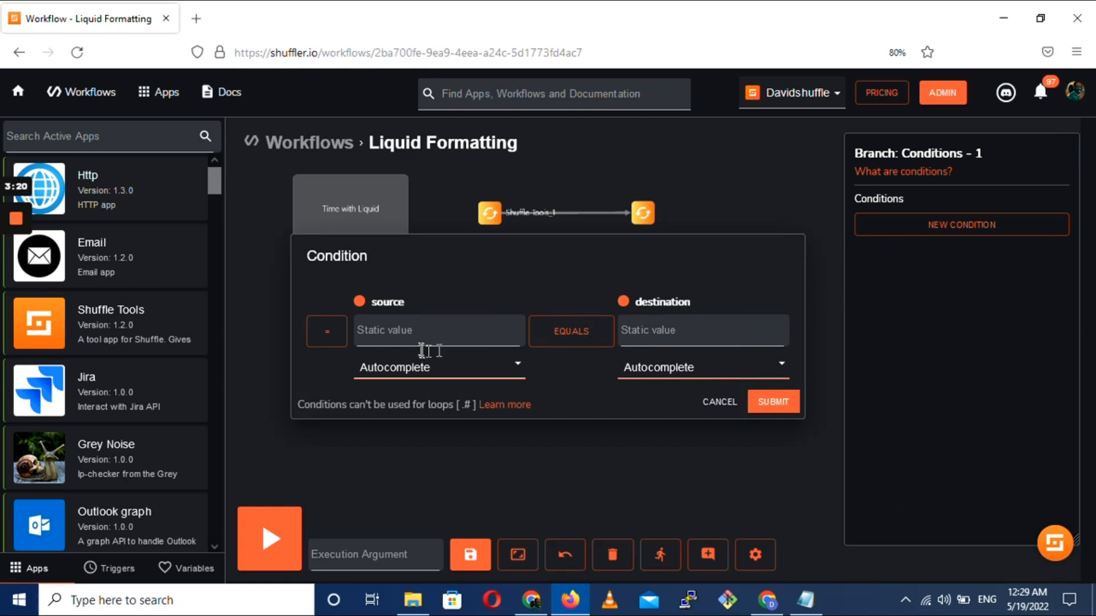
{"action": "left_click", "coordinate": [410, 334]}
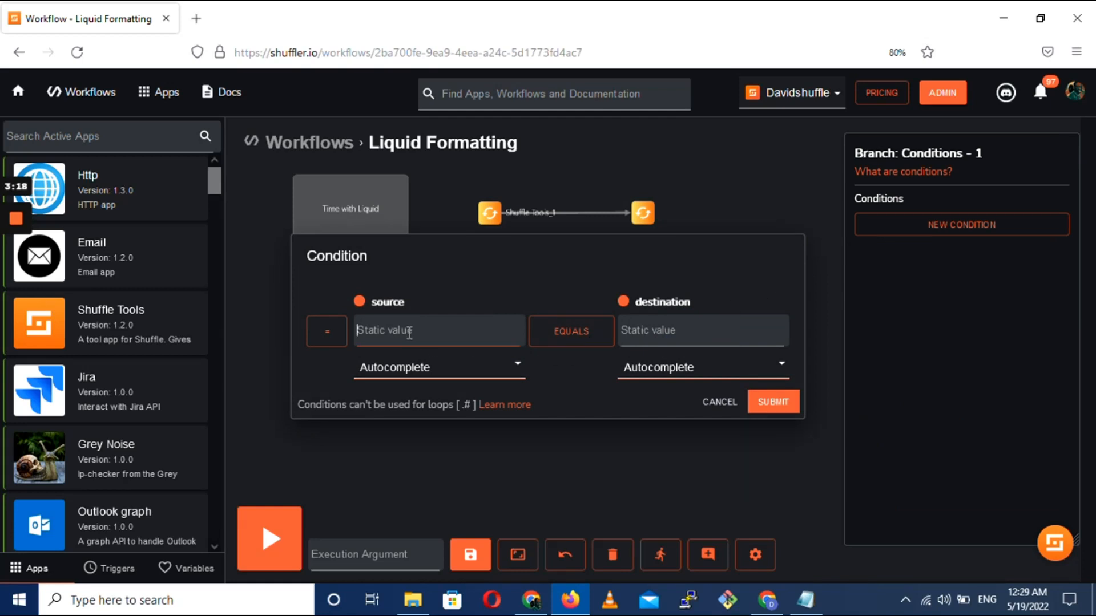
{"action": "type", "text": "{{"}
{"action": "key", "text": "ctrl+v"}
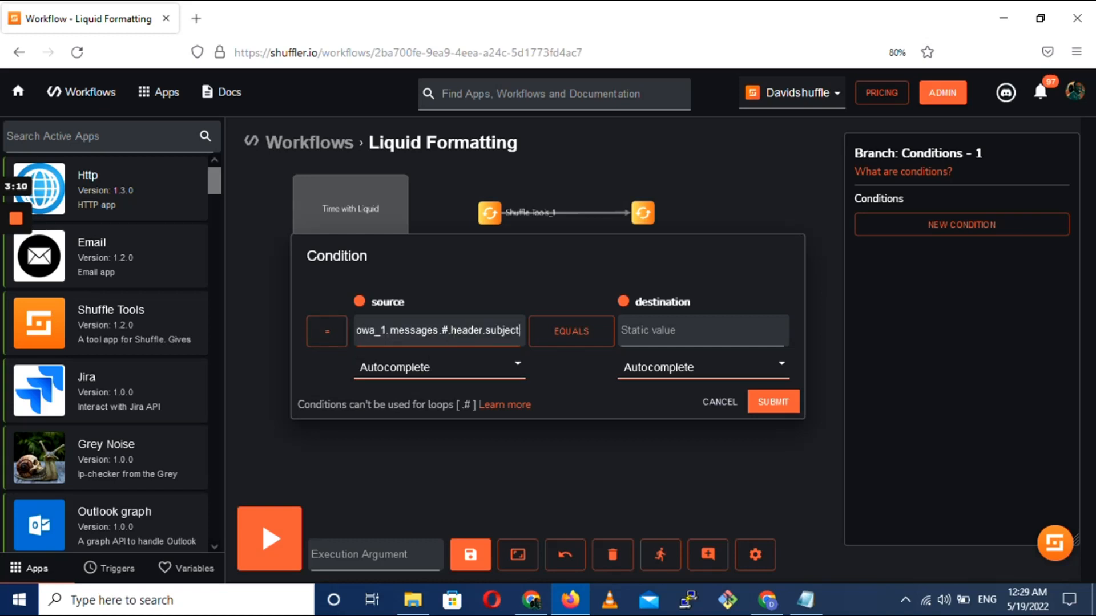
Cut the source path back to messages and complete the expression as {{ $outlook_owa_1.messages | size }}
{"action": "key", "text": "BackSpace"}
{"action": "key", "text": "BackSpace"}
{"action": "key", "text": "BackSpace"}
{"action": "key", "text": "BackSpace"}
{"action": "key", "text": "BackSpace"}
{"action": "key", "text": "BackSpace"}
{"action": "key", "text": "BackSpace"}
{"action": "key", "text": "BackSpace"}
{"action": "key", "text": "BackSpace"}
{"action": "key", "text": "BackSpace"}
{"action": "key", "text": "BackSpace"}
{"action": "key", "text": "BackSpace"}
{"action": "key", "text": "BackSpace"}
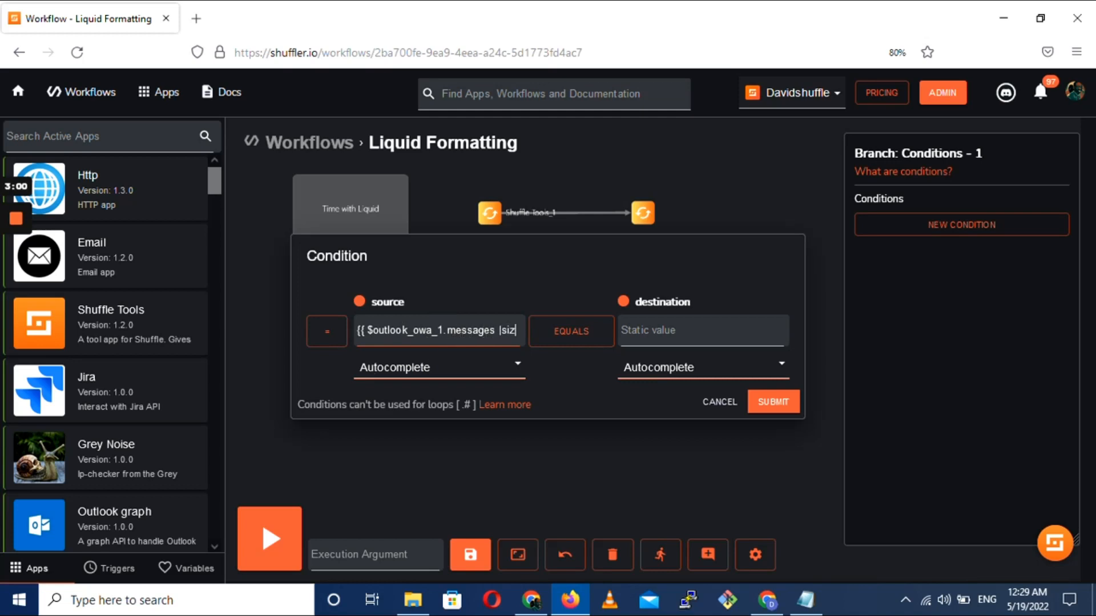
{"action": "type", "text": "e"}
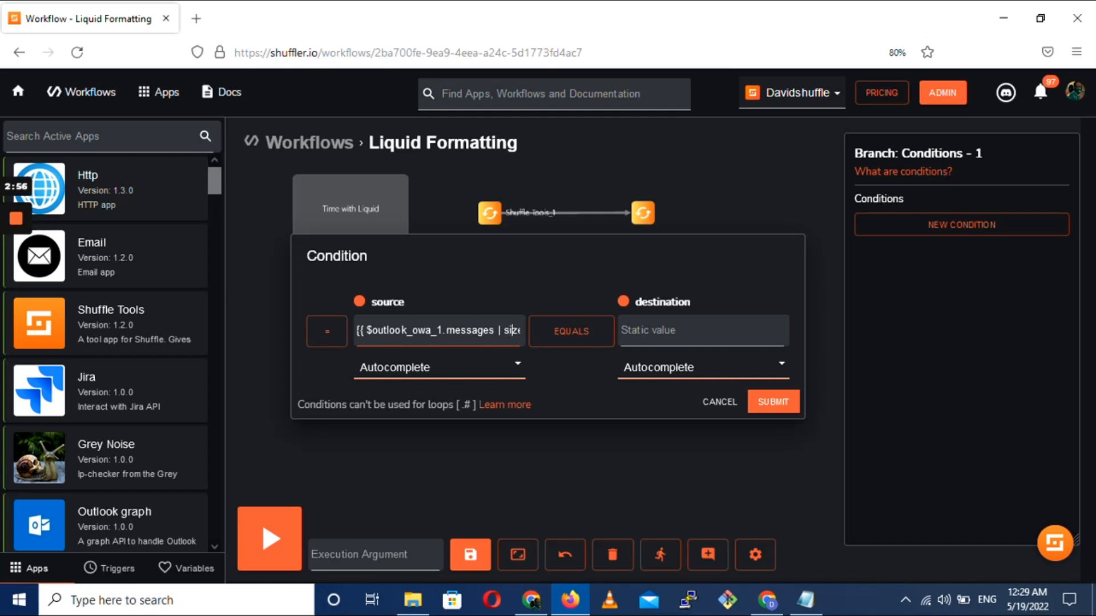
{"action": "key", "text": "Right"}
{"action": "key", "text": "Right"}
{"action": "type", "text": "v"}
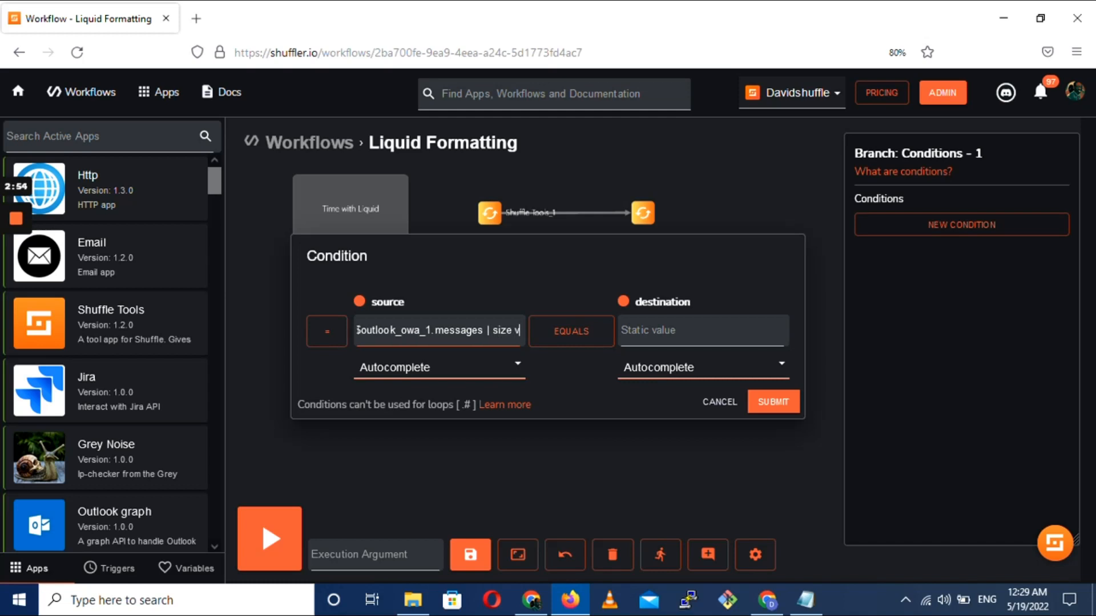
{"action": "key", "text": "BackSpace"}
{"action": "type", "text": "}}"}
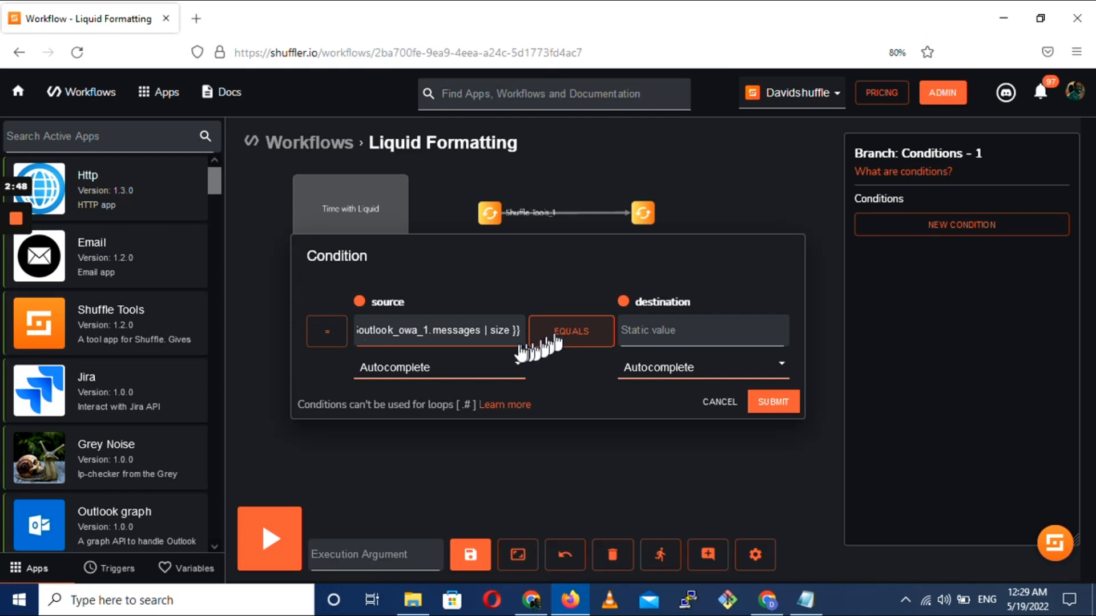
Set the condition's comparison to larger than with destination 0 and submit it
{"action": "left_click", "coordinate": [557, 341]}
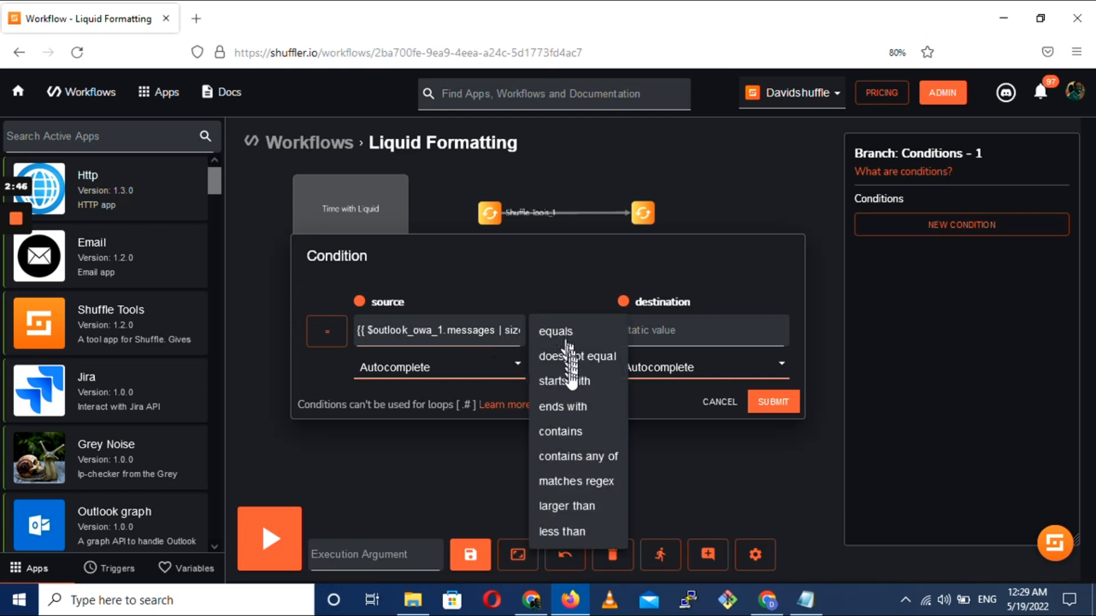
{"action": "left_click", "coordinate": [582, 507]}
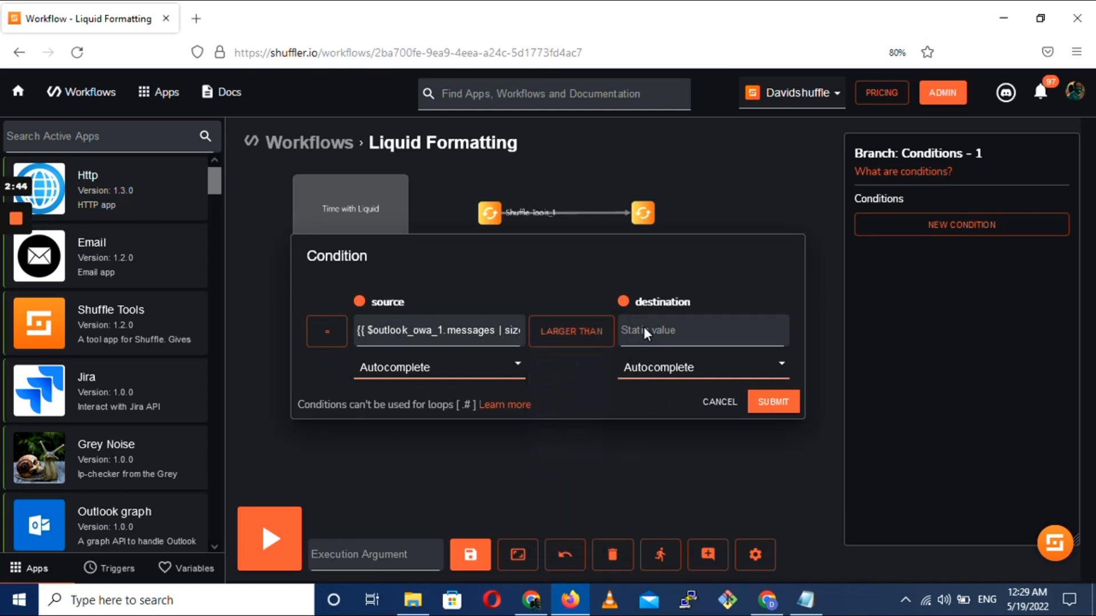
{"action": "left_click", "coordinate": [645, 330]}
{"action": "type", "text": "0"}
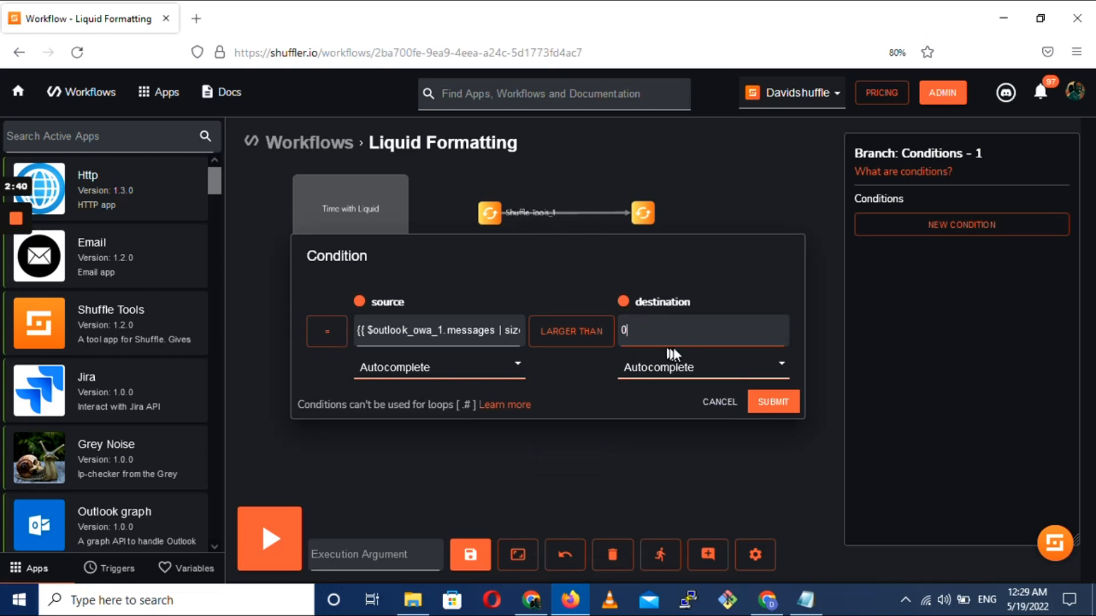
{"action": "left_click", "coordinate": [758, 402]}
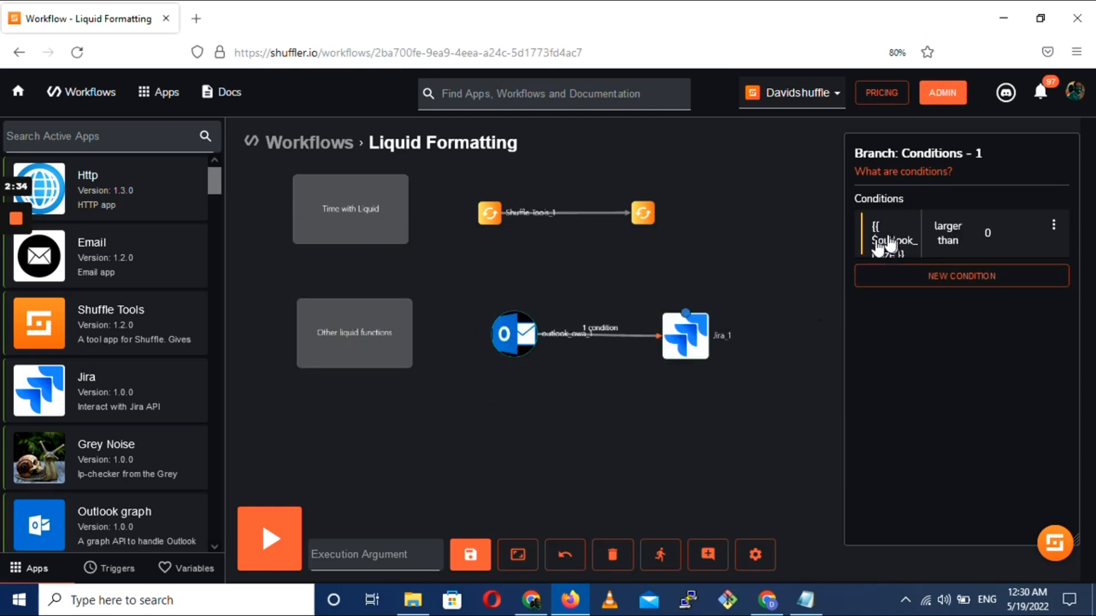
Give the Jira_1 node the Auth for Jira - (1.0.0) authentication and the Create issue action
{"action": "left_click", "coordinate": [685, 345]}
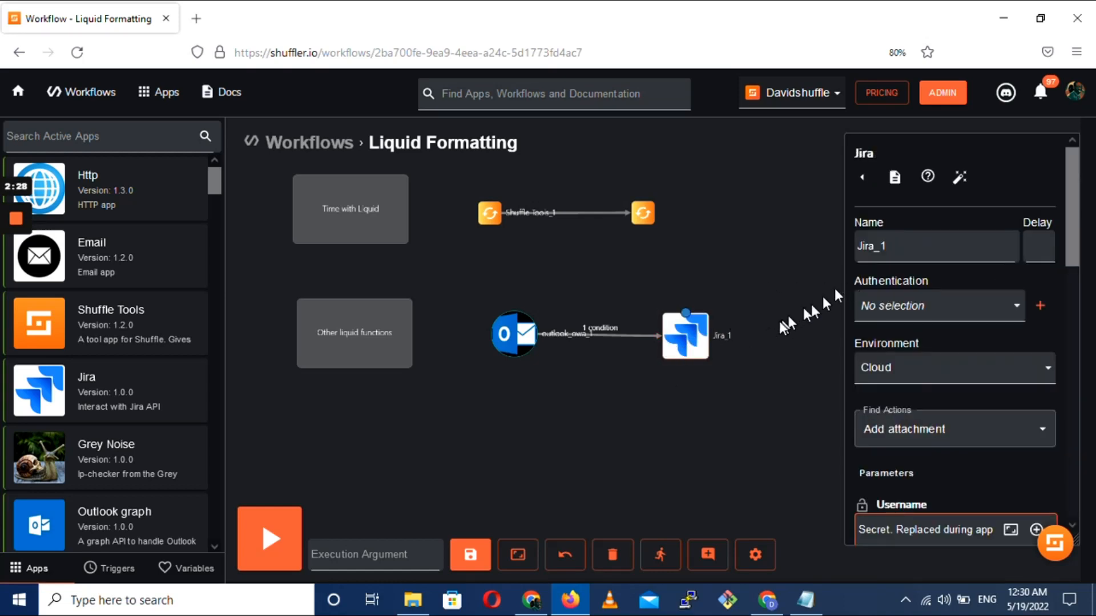
{"action": "left_click", "coordinate": [1017, 309]}
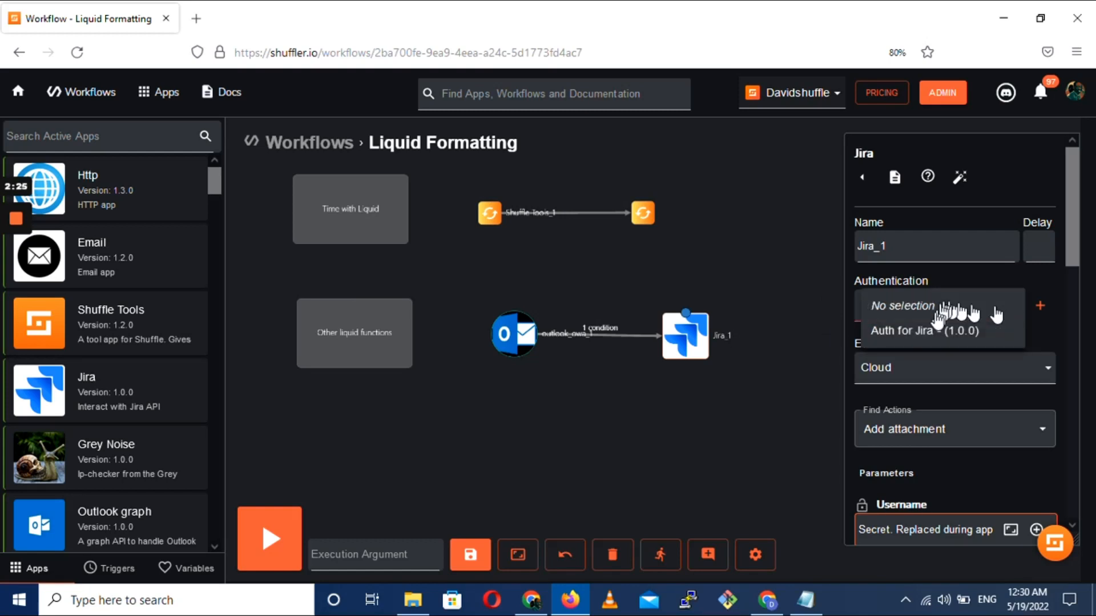
{"action": "left_click", "coordinate": [892, 331]}
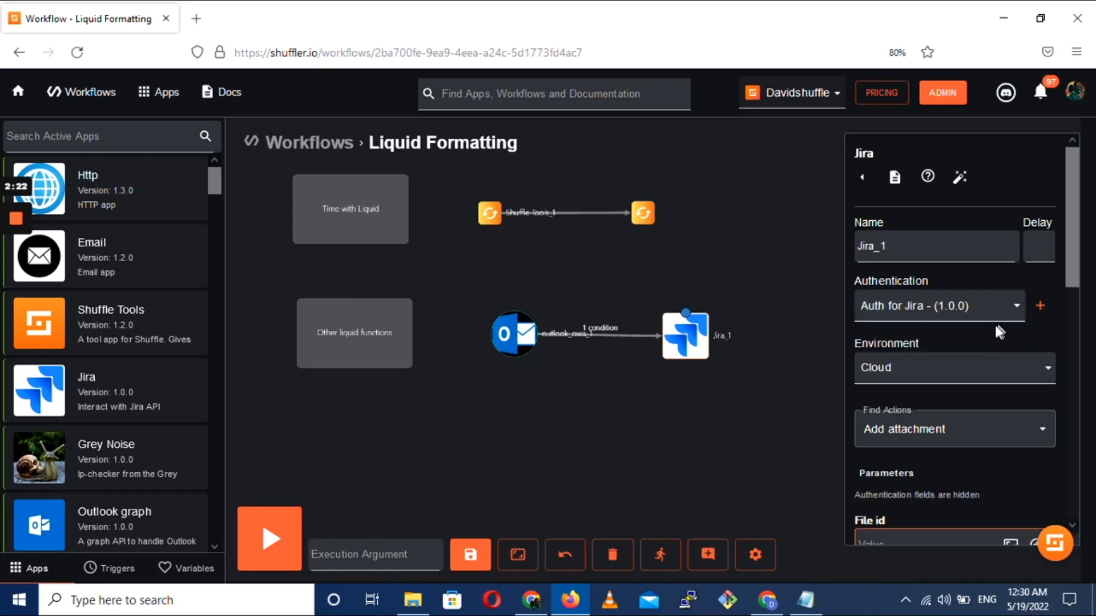
{"action": "scroll", "coordinate": [918, 350], "scroll_direction": "down", "scroll_amount": 2}
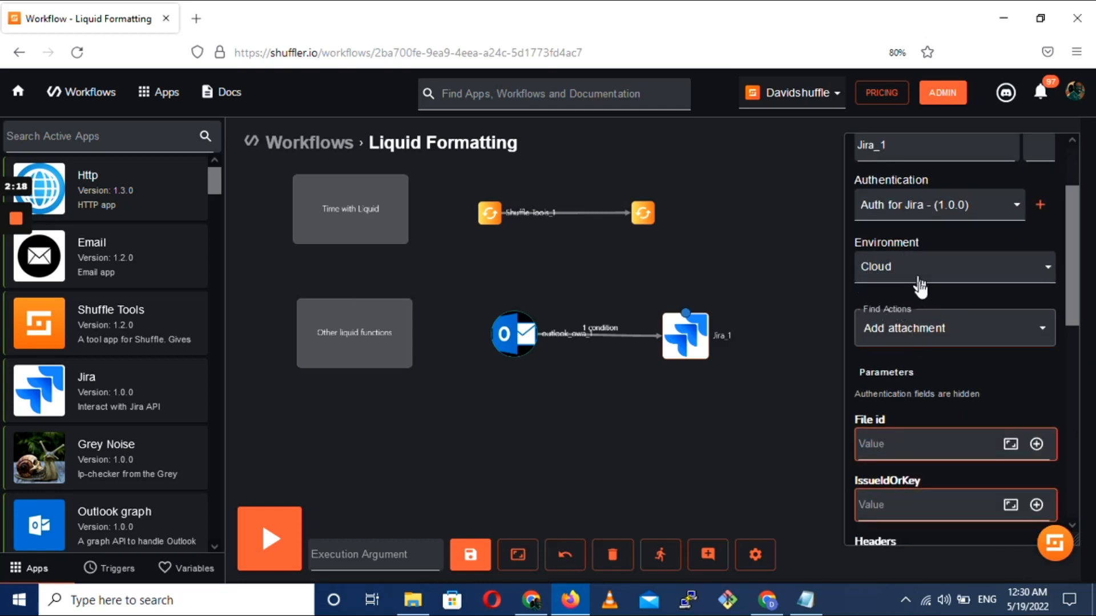
{"action": "left_click", "coordinate": [969, 332]}
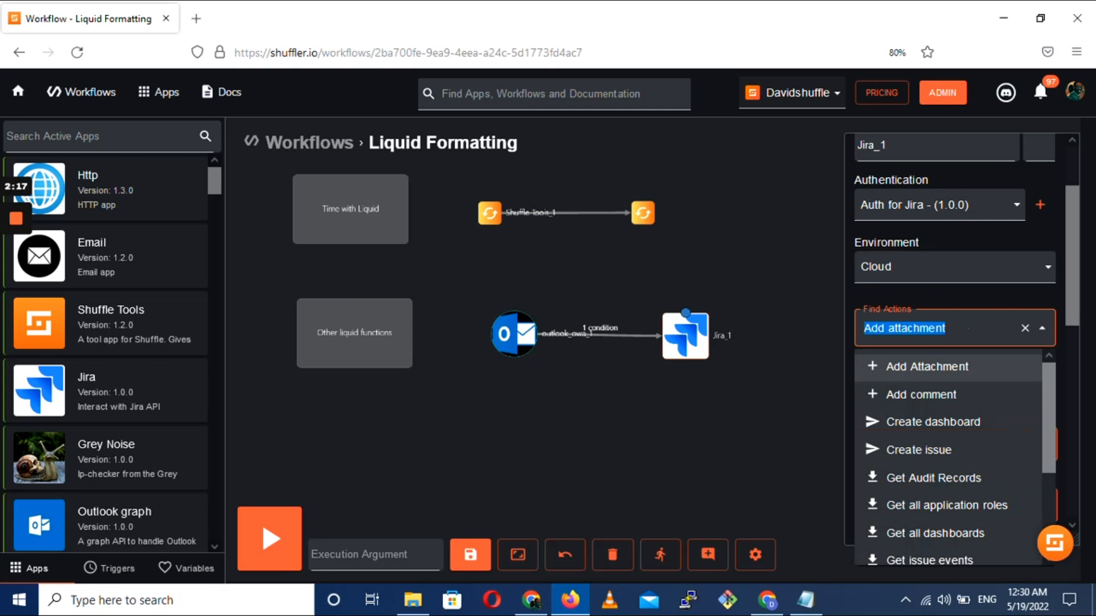
{"action": "left_click", "coordinate": [929, 449]}
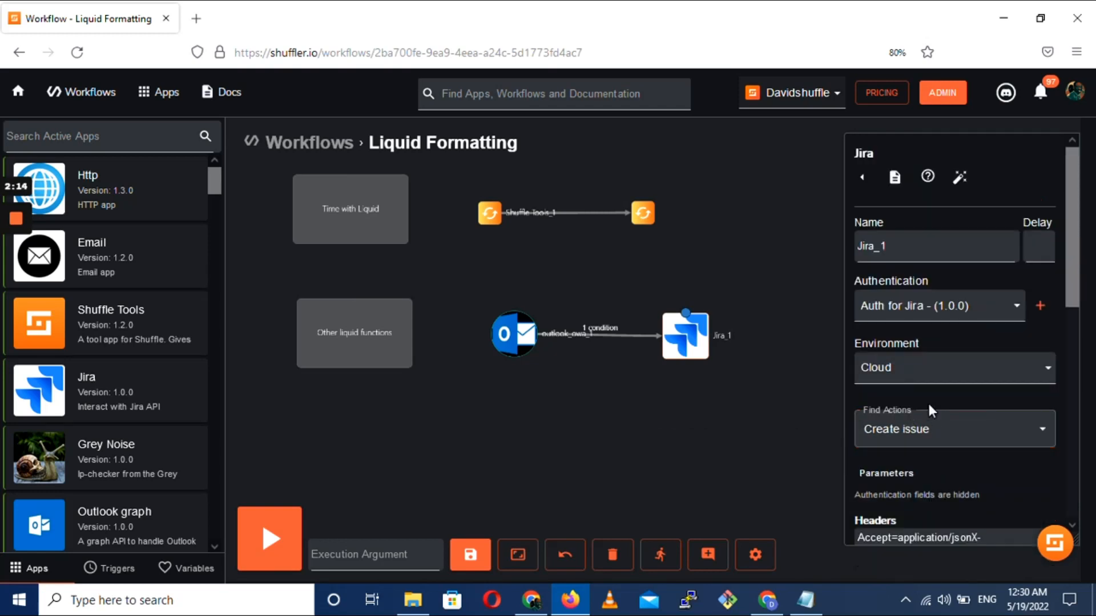
Reduce the Jira_1 headers to Accept=application/json and Content-Type=application/json on separate lines
{"action": "scroll", "coordinate": [926, 400], "scroll_direction": "down", "scroll_amount": 2}
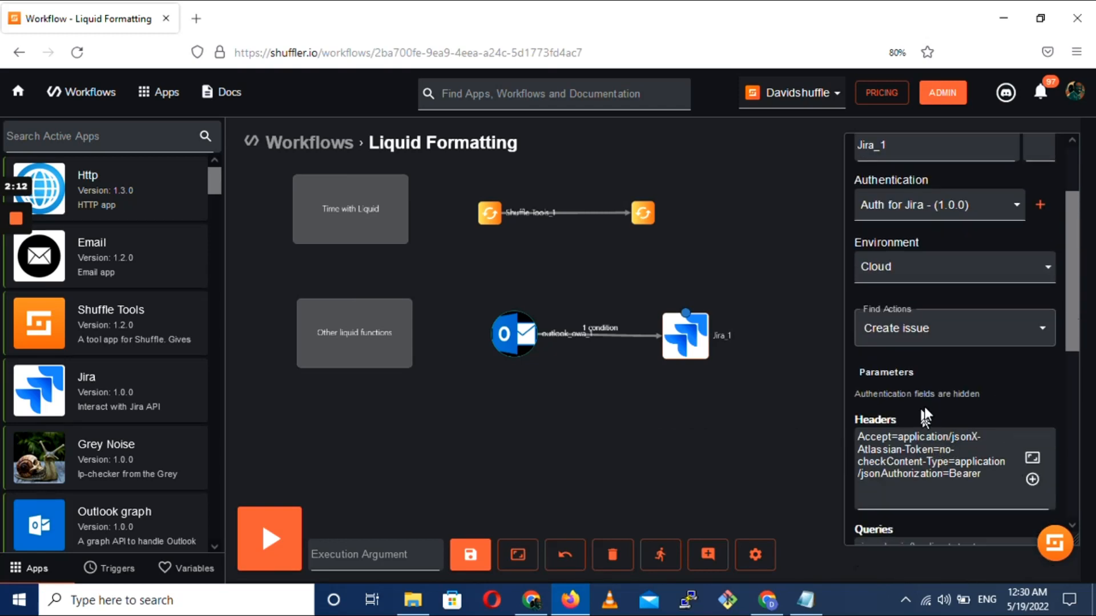
{"action": "scroll", "coordinate": [925, 407], "scroll_direction": "down", "scroll_amount": 2}
{"action": "left_click", "coordinate": [1032, 358]}
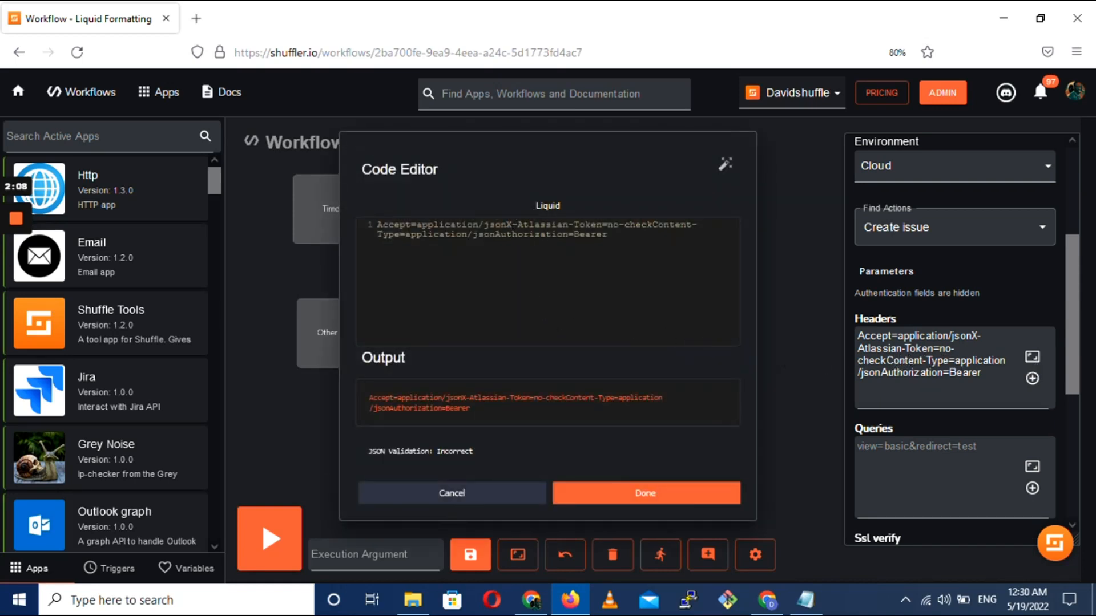
{"action": "left_click_drag", "start_coordinate": [506, 228], "coordinate": [652, 228]}
{"action": "key", "text": "BackSpace"}
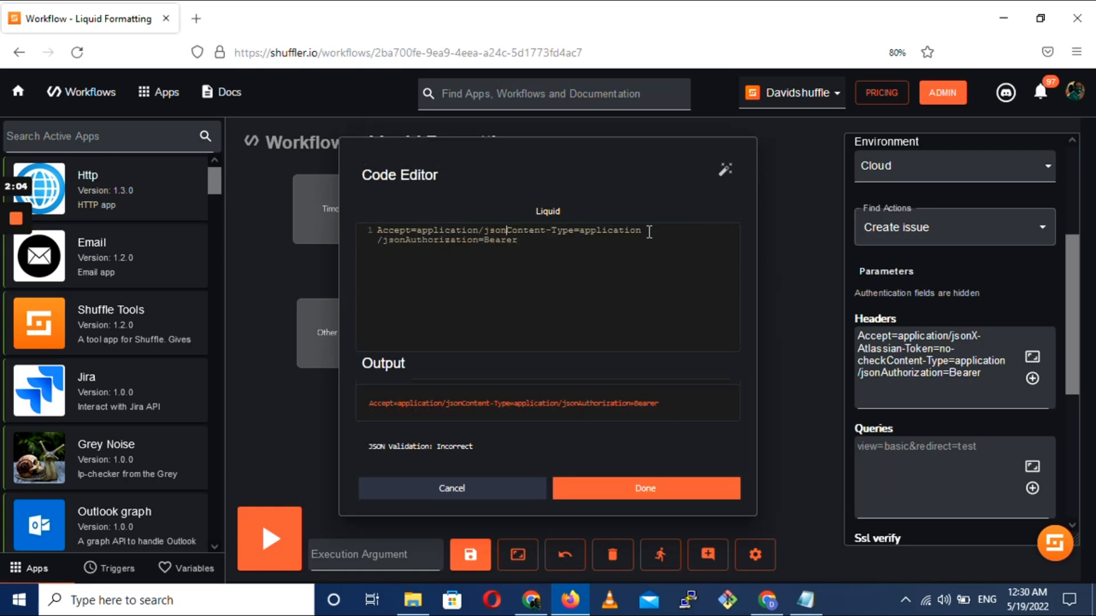
{"action": "key", "text": "Return"}
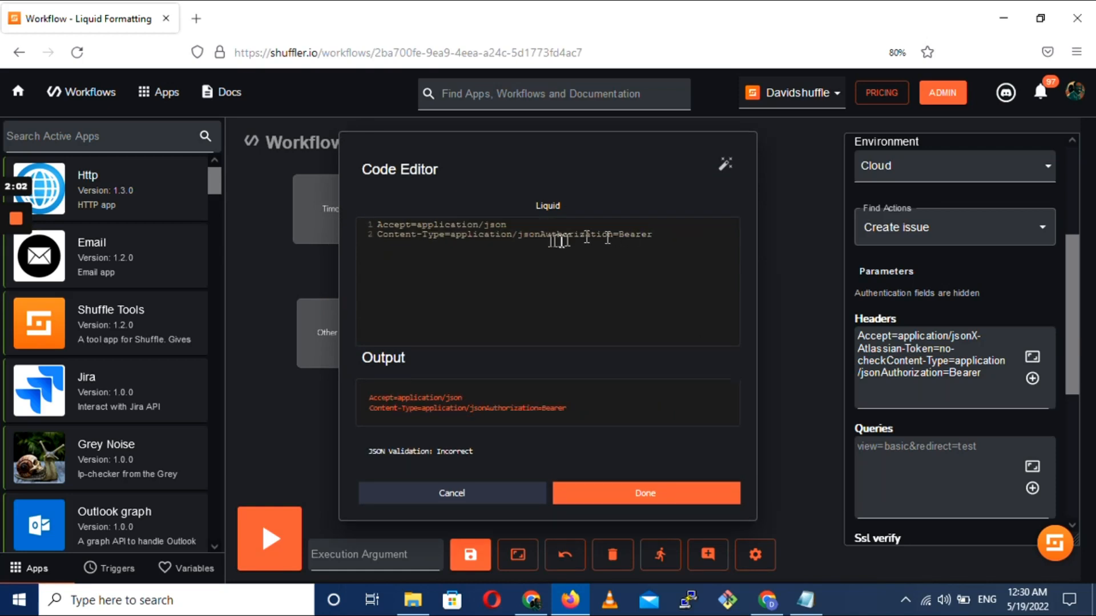
{"action": "left_click_drag", "start_coordinate": [541, 234], "coordinate": [699, 241]}
{"action": "key", "text": "BackSpace"}
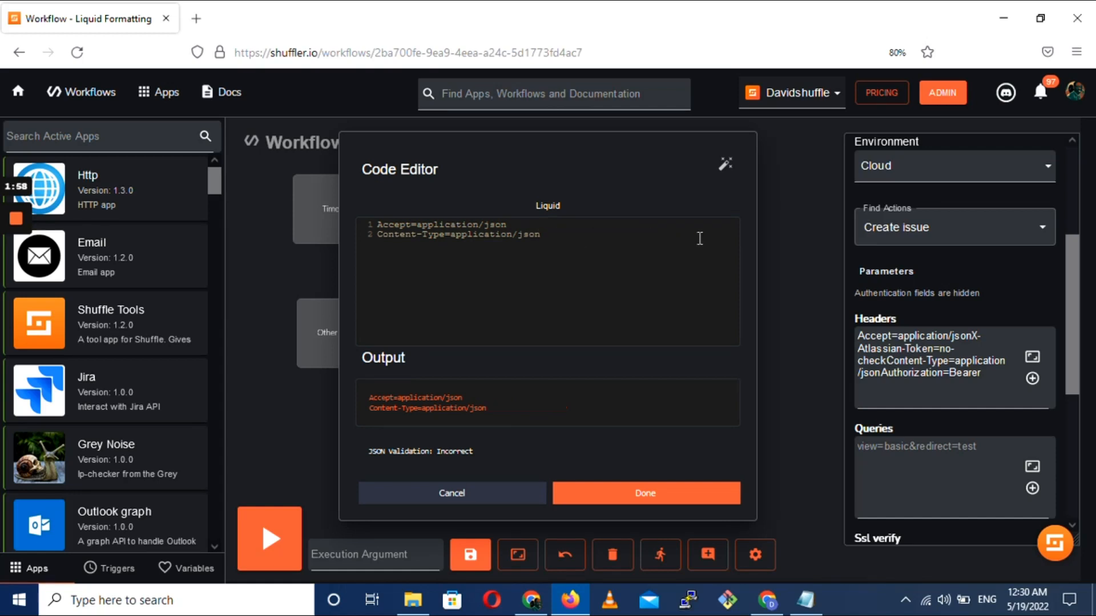
{"action": "left_click", "coordinate": [644, 493]}
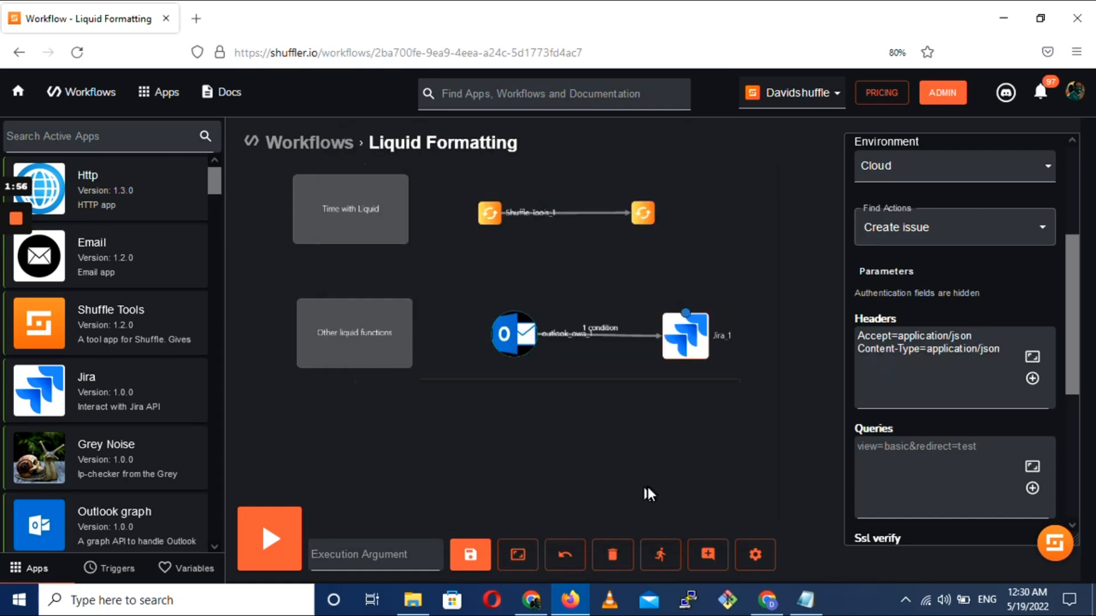
{"action": "scroll", "coordinate": [1002, 399], "scroll_direction": "down", "scroll_amount": 3}
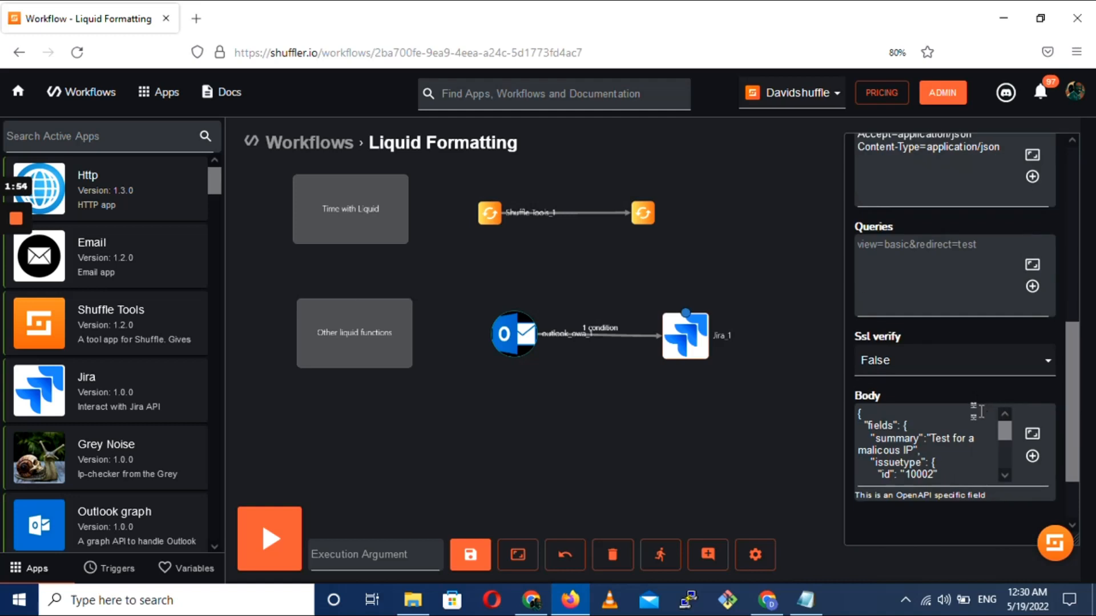
Replace the summary text in the Jira_1 body with $outlook_owa_1.messages.#.header.subject and apply the edited JSON
{"action": "left_click", "coordinate": [1031, 435]}
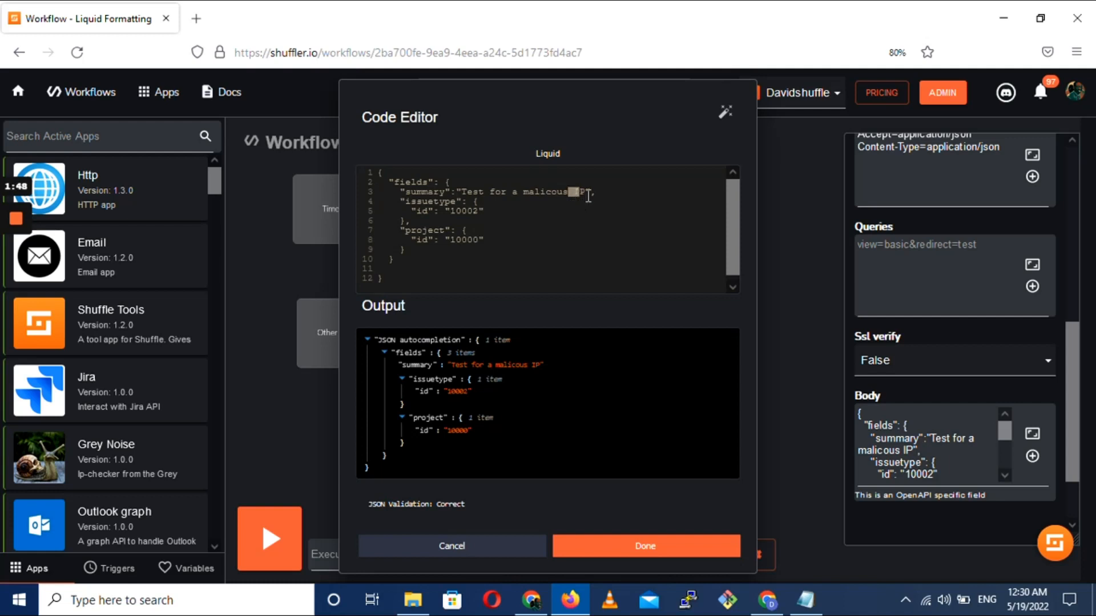
{"action": "left_click_drag", "start_coordinate": [585, 192], "coordinate": [471, 193]}
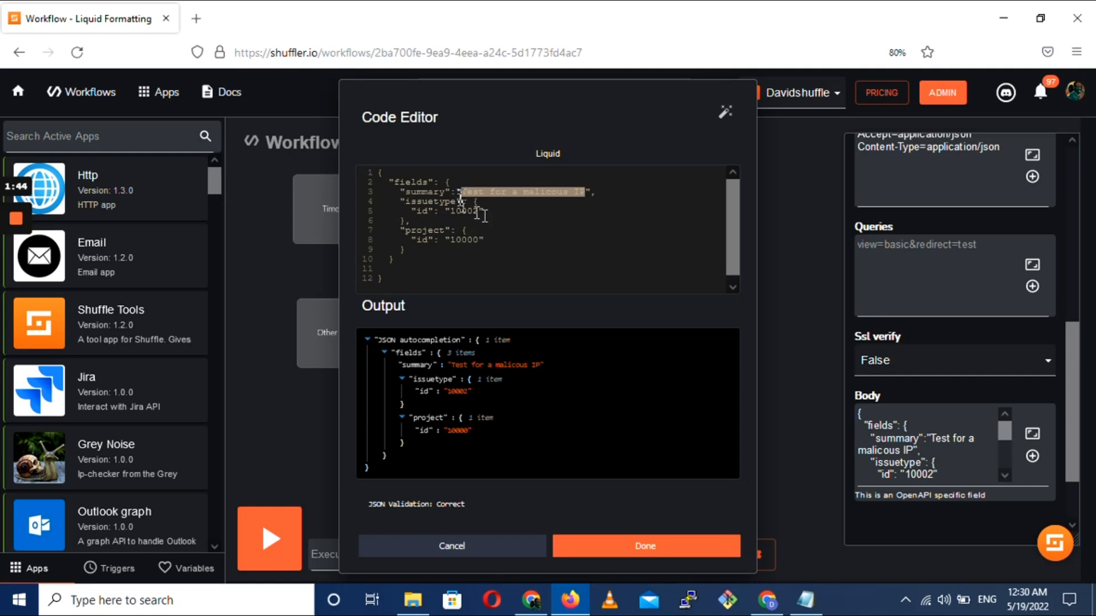
{"action": "type", "text": "$outlook_owa_1.messages.#.header.subject"}
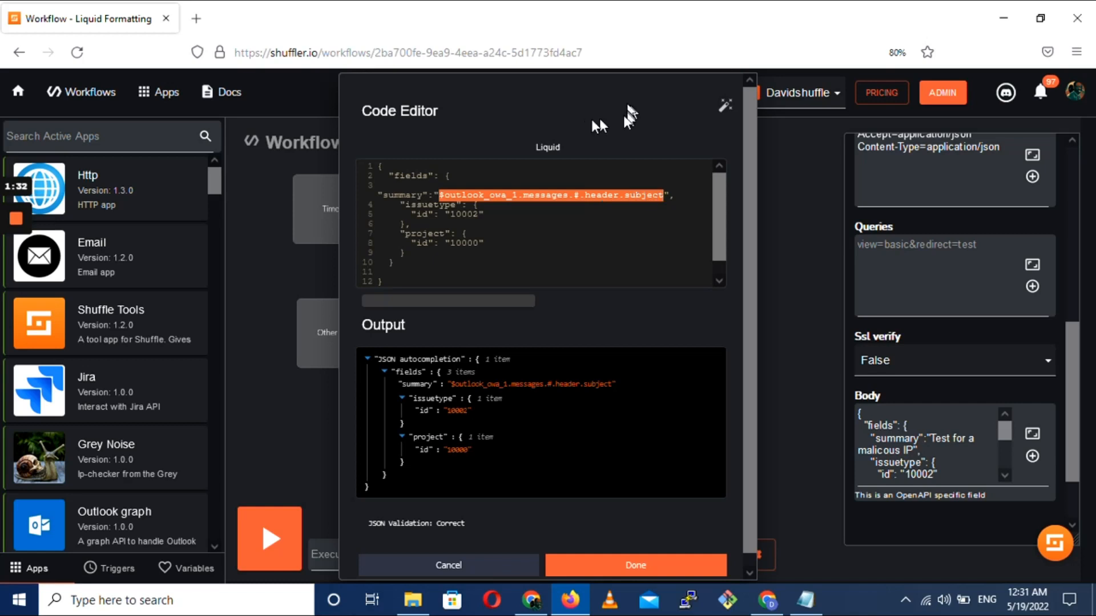
{"action": "scroll", "coordinate": [547, 342], "scroll_direction": "down", "scroll_amount": 1}
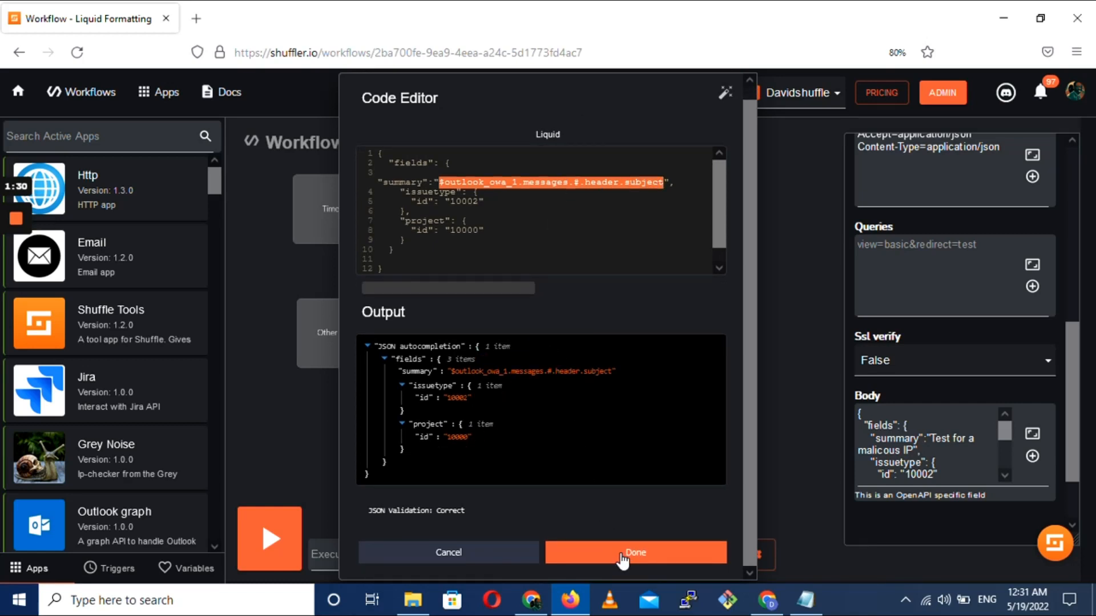
{"action": "left_click", "coordinate": [621, 554]}
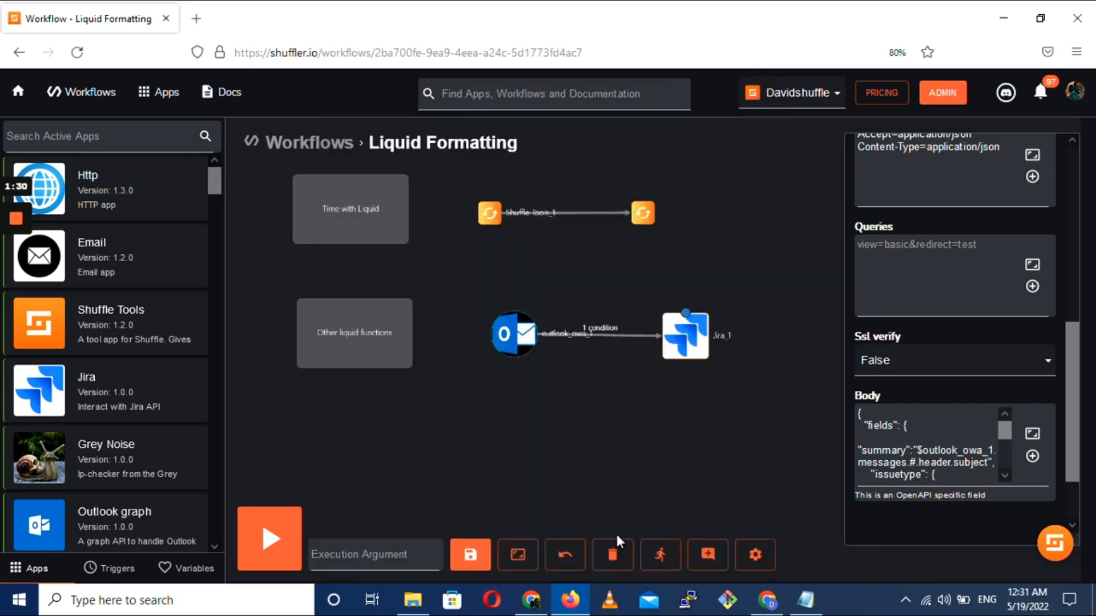
Rerun the workflow from its latest execution and expand the Jira_1 results down to the fields of item 0
{"action": "left_click", "coordinate": [652, 555]}
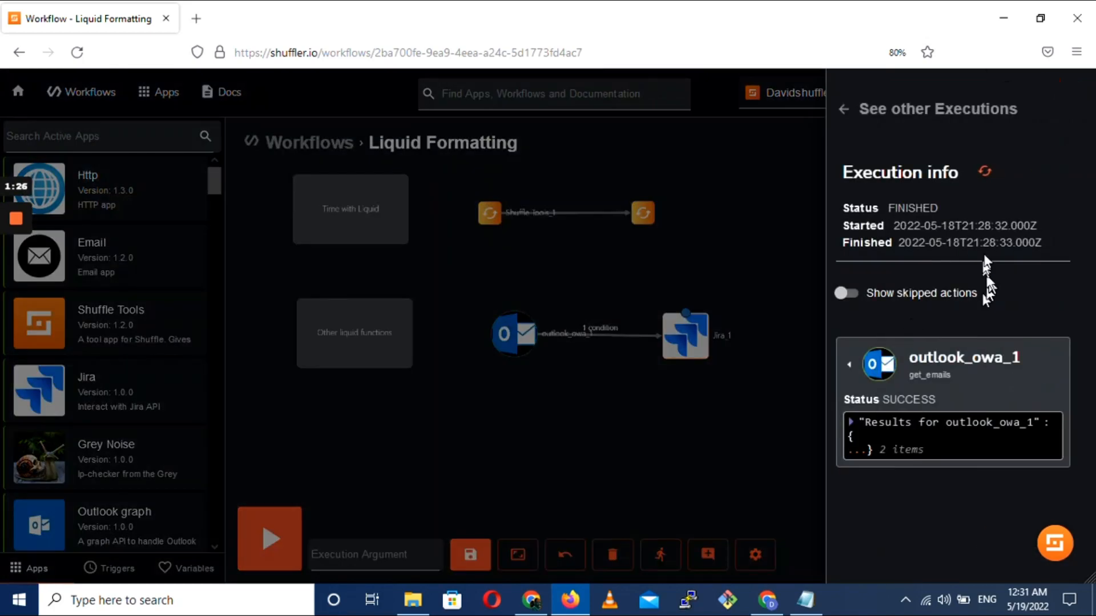
{"action": "left_click", "coordinate": [984, 171]}
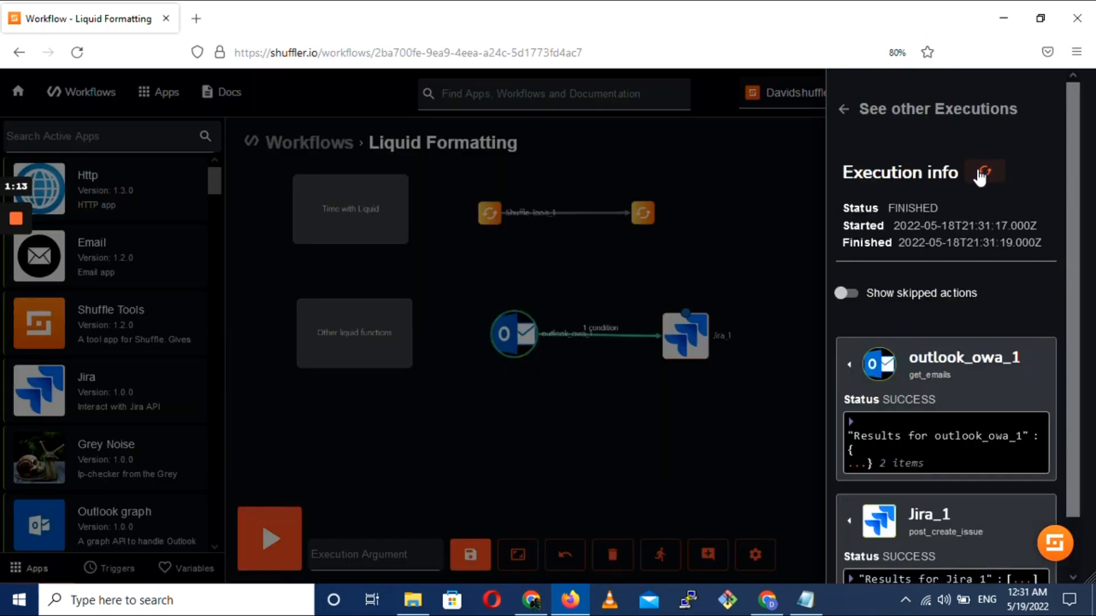
{"action": "scroll", "coordinate": [942, 299], "scroll_direction": "down", "scroll_amount": 1}
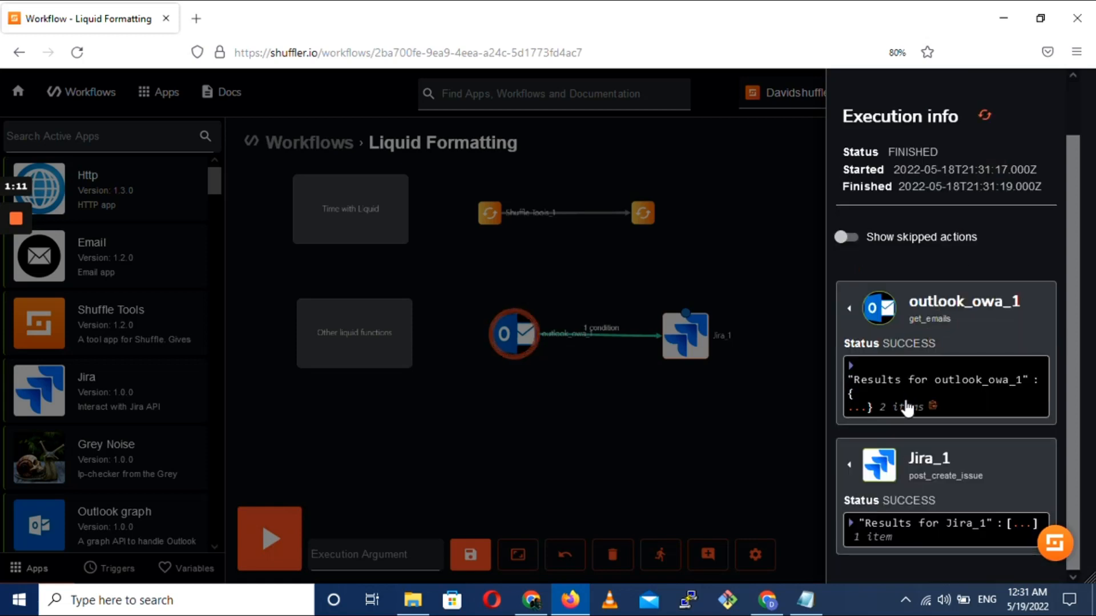
{"action": "left_click", "coordinate": [1016, 526]}
{"action": "scroll", "coordinate": [971, 521], "scroll_direction": "down", "scroll_amount": 1}
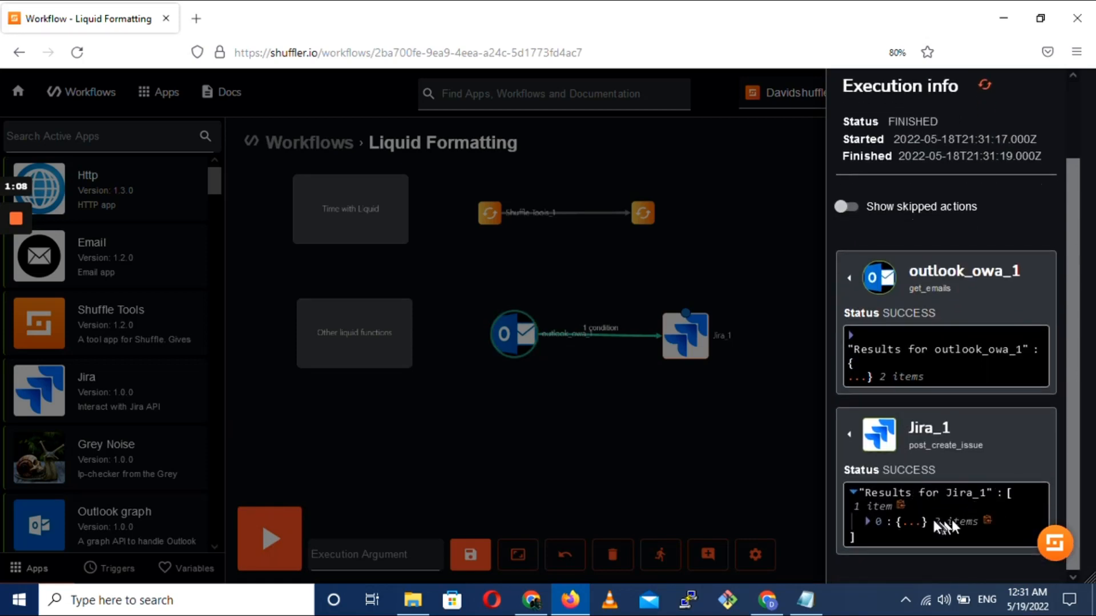
{"action": "left_click", "coordinate": [909, 522]}
{"action": "scroll", "coordinate": [912, 512], "scroll_direction": "down", "scroll_amount": 1}
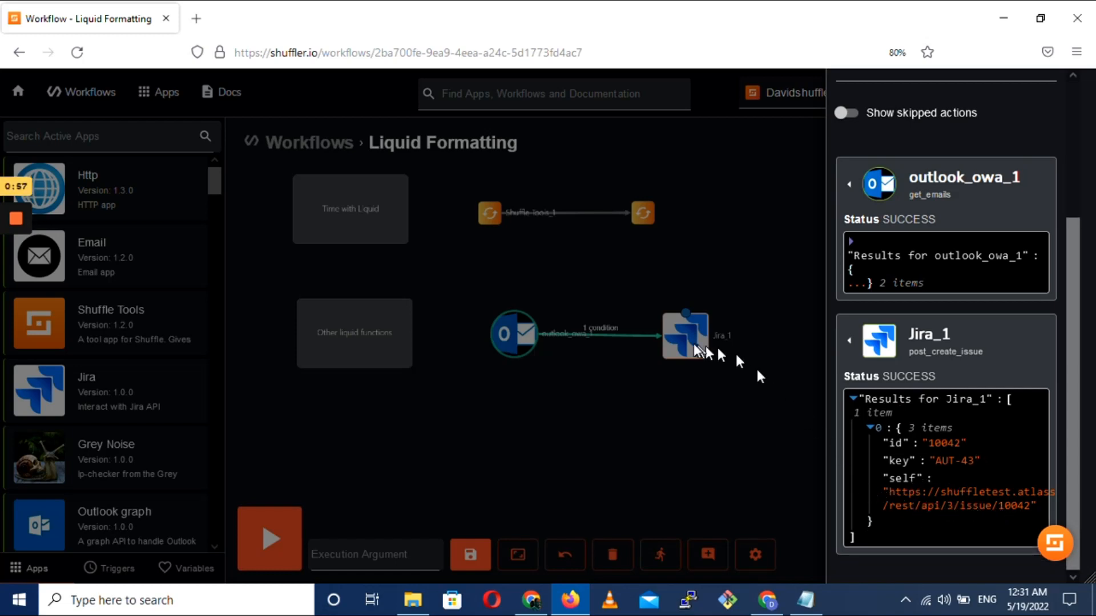
Switch to the Jira backlog, open issue AUT-43 to check its details and creation time, and return to the Shuffle workflow
{"action": "key", "text": "alt+Tab"}
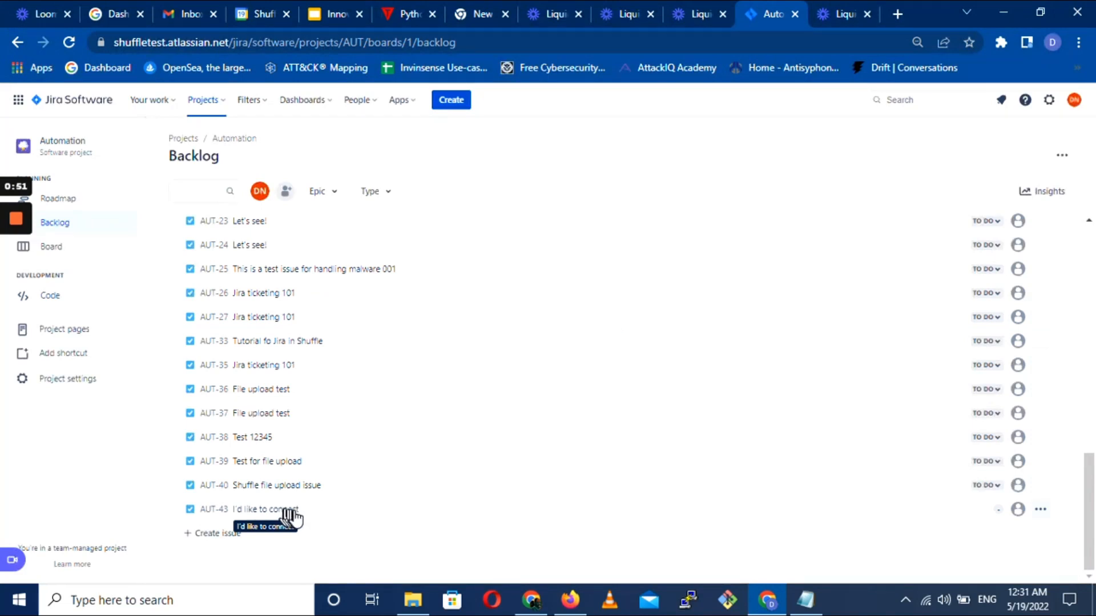
{"action": "left_click", "coordinate": [337, 517]}
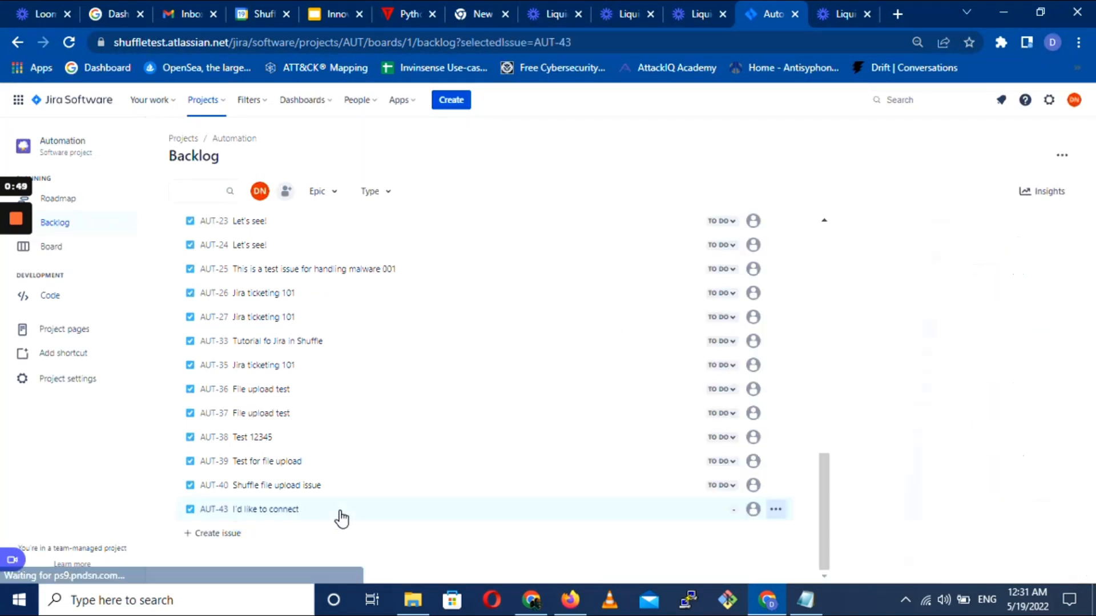
{"action": "scroll", "coordinate": [932, 296], "scroll_direction": "down", "scroll_amount": 2}
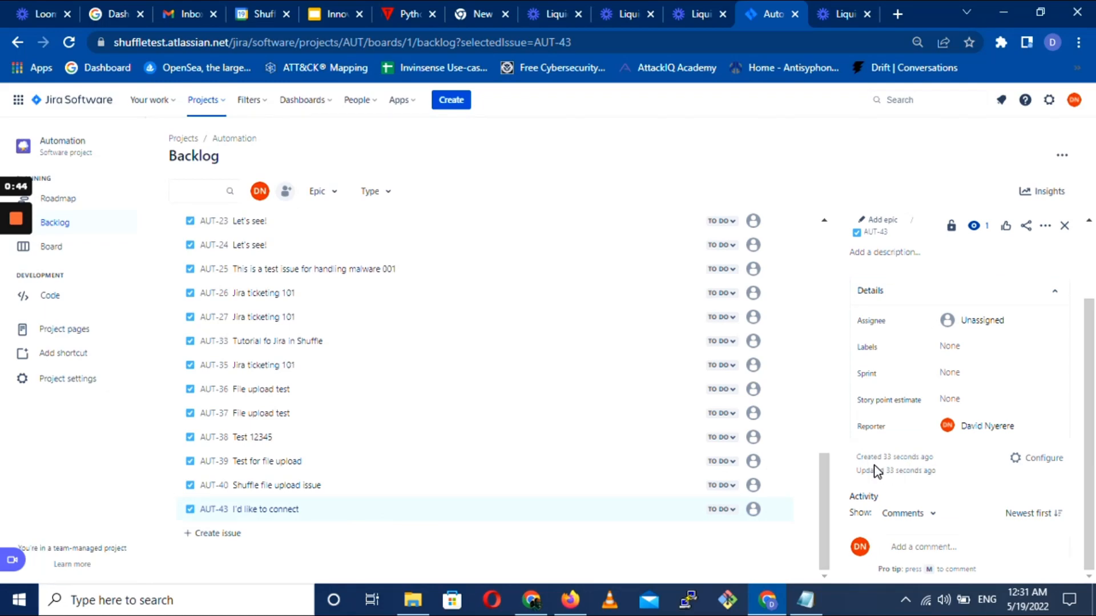
{"action": "mouse_move", "coordinate": [930, 463]}
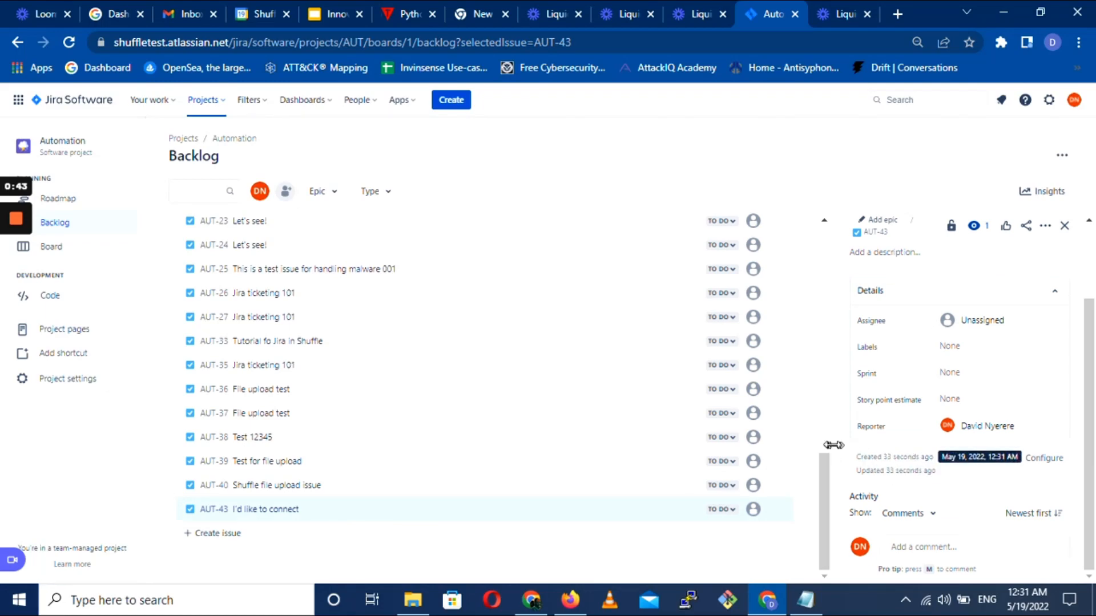
{"action": "key", "text": "alt+Tab"}
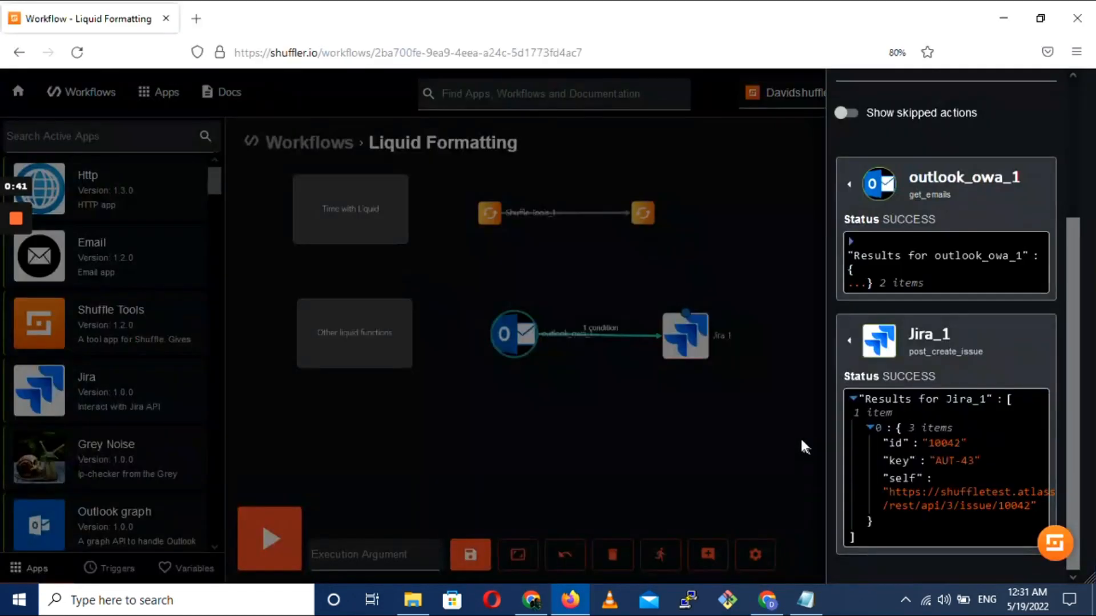